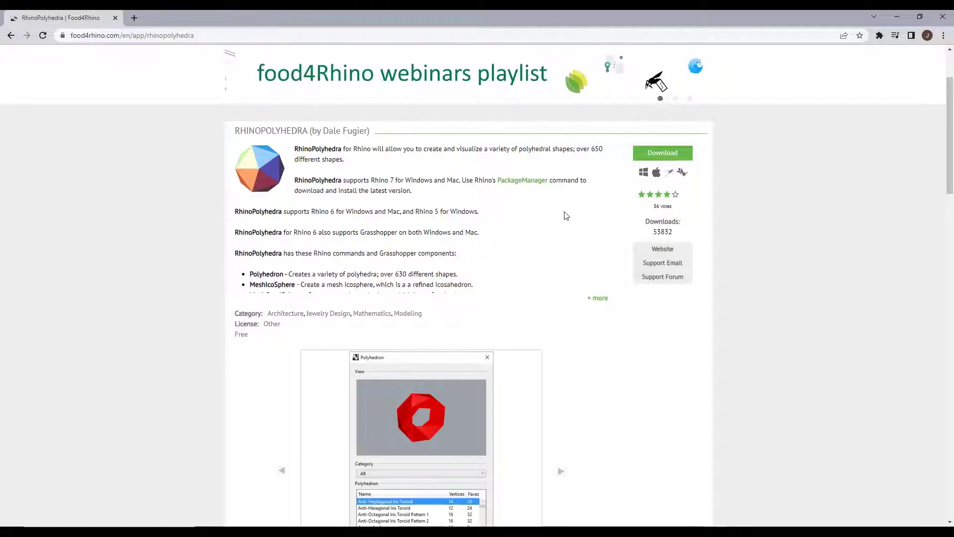
Install the RhinoPolyhedra 7.0.7506 plug-in via Package Manager after searching 'poly'.
scroll(571, 209, down, 1)
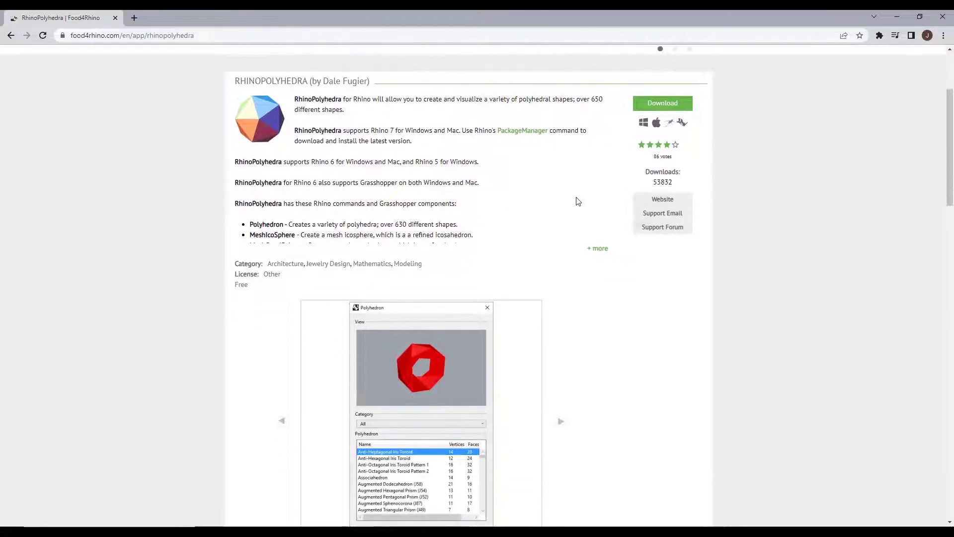
click(899, 15)
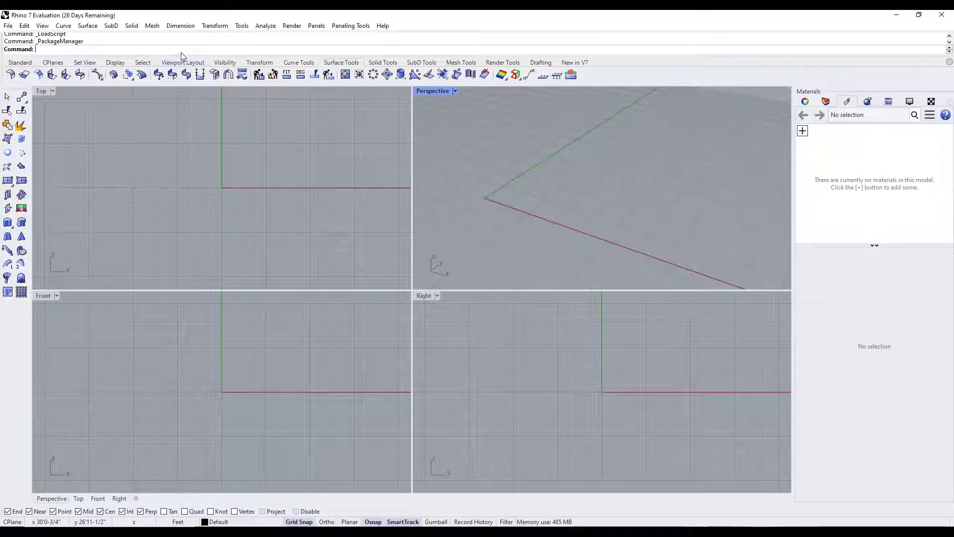
text(PackageManager)
key(Return)
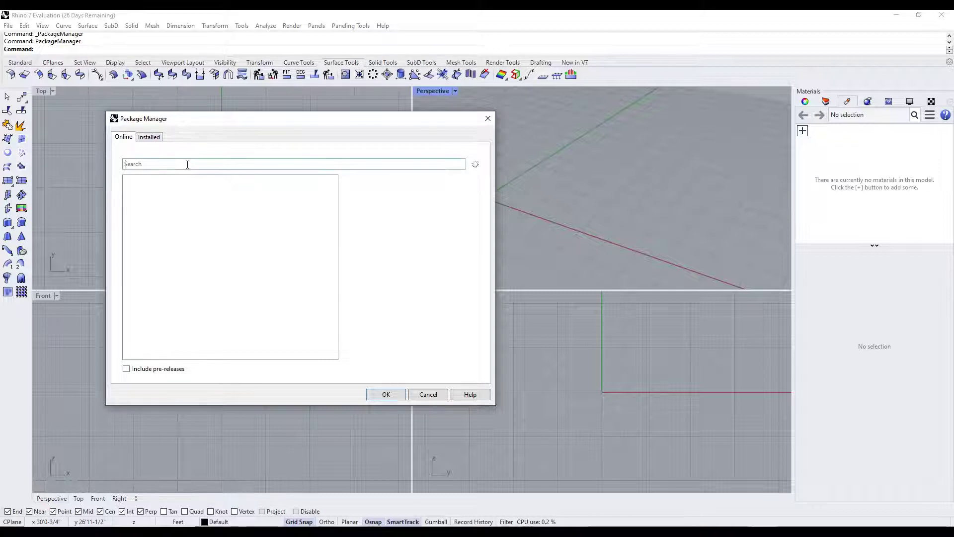
text(poly)
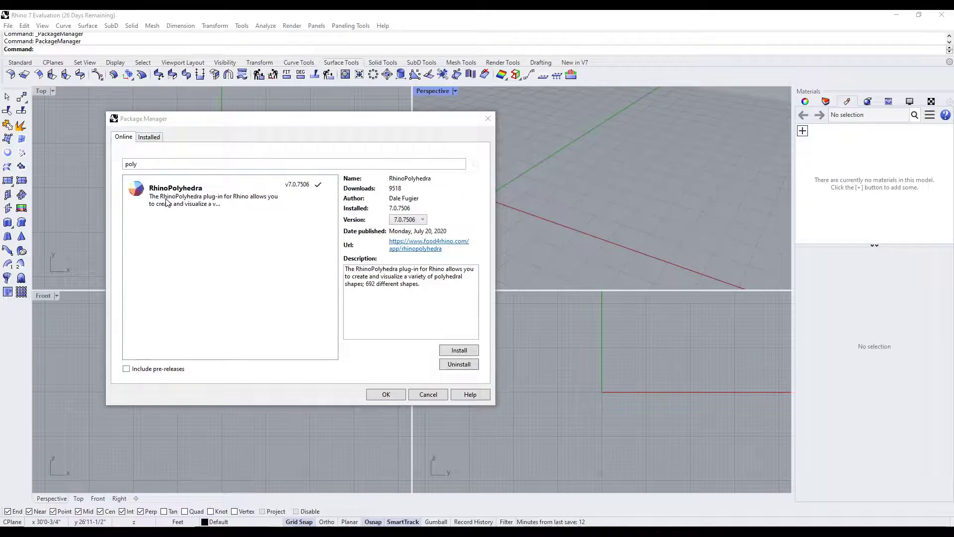
click(167, 201)
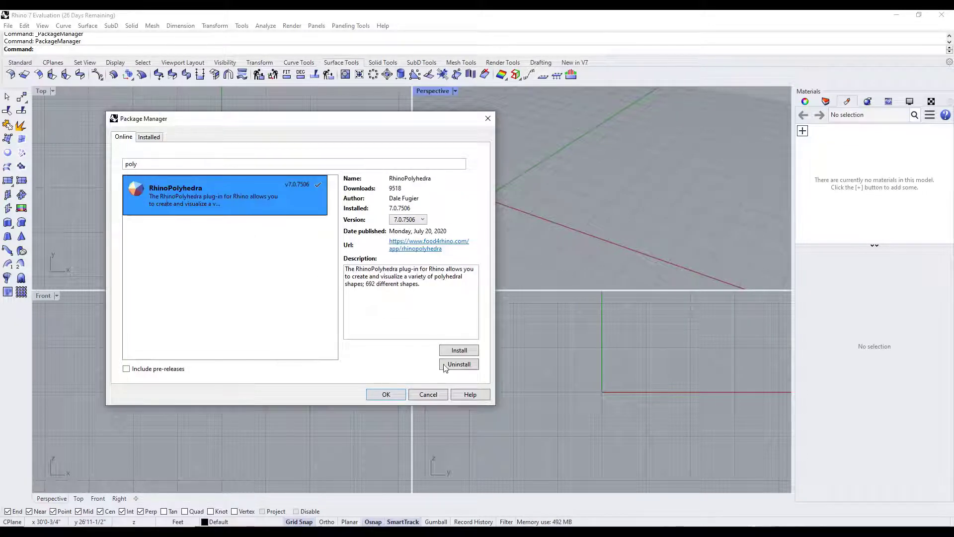
click(460, 351)
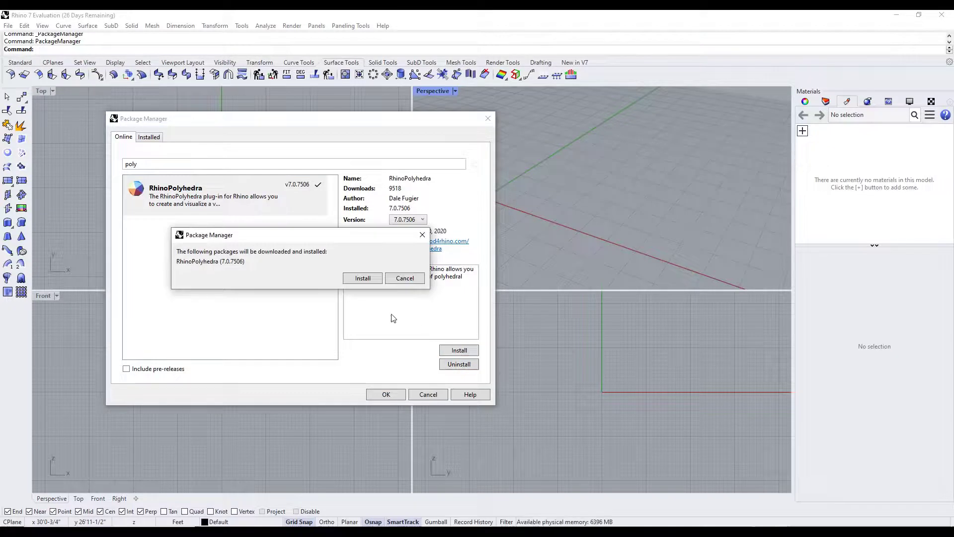
click(362, 279)
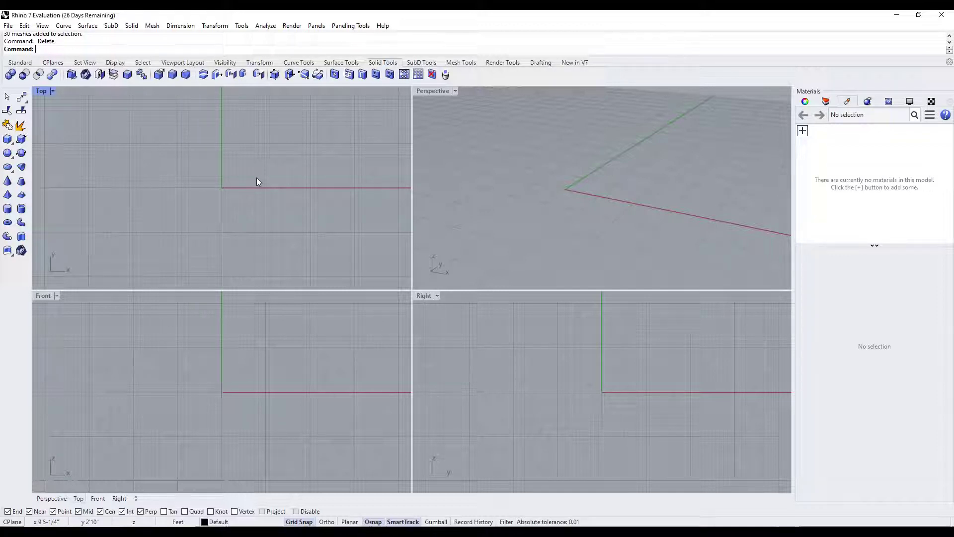
Run the Polyhedron command and enlarge its catalogue dialog.
text(Polyhedron)
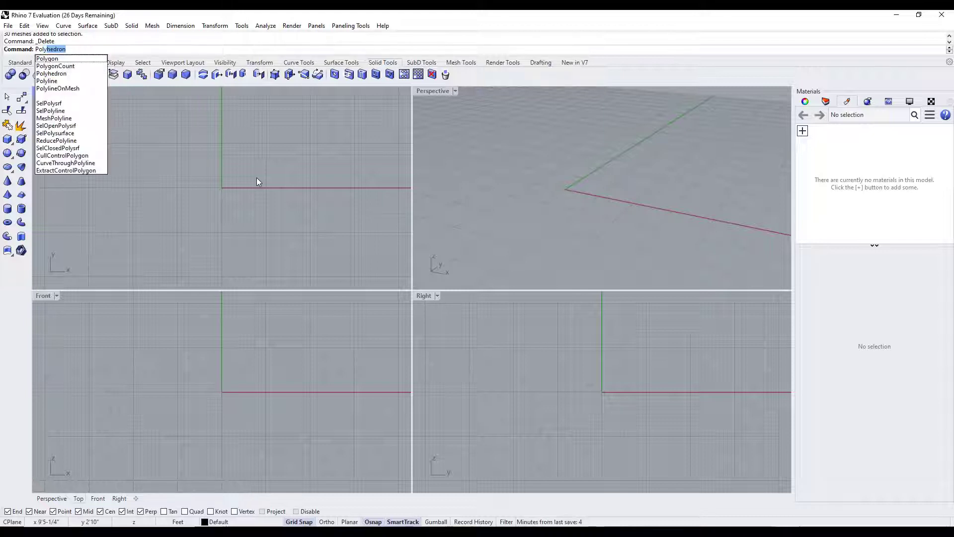
key(Return)
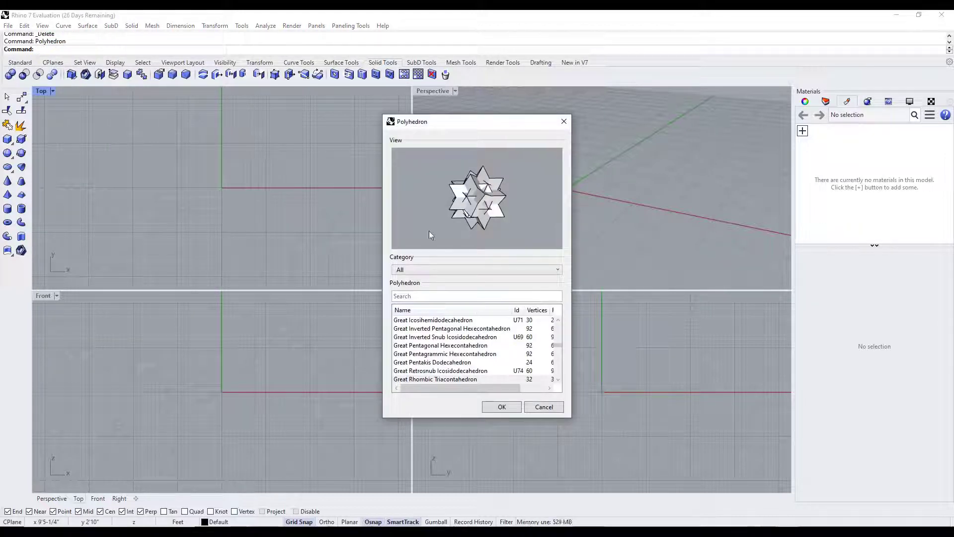
drag(383, 420, 215, 443)
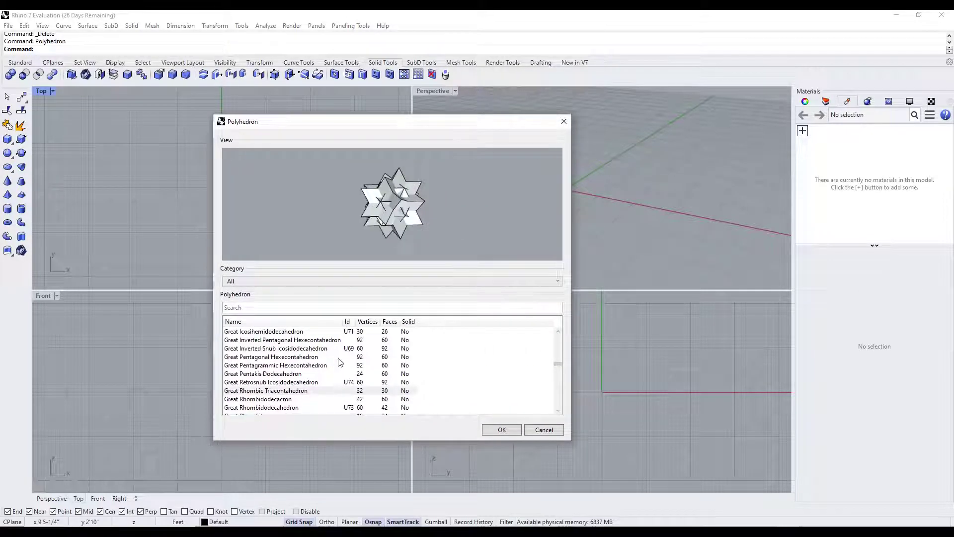
drag(558, 365, 557, 336)
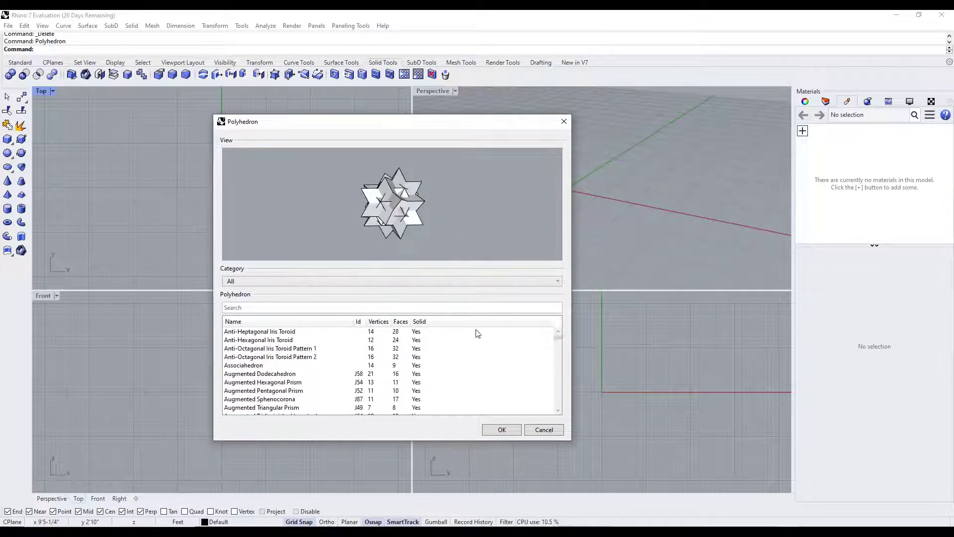
Preview catalogue shapes from Anti-Octagonal Iris Toroid Pattern 1 down to the Dodecahedron.
click(290, 349)
click(295, 365)
scroll(296, 366, down, 4)
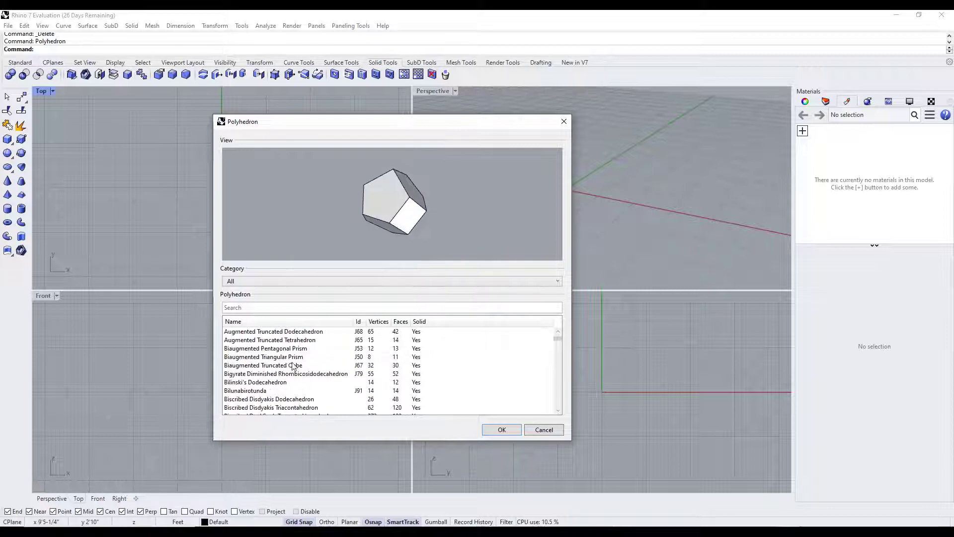
click(297, 357)
click(299, 374)
scroll(298, 378, down, 4)
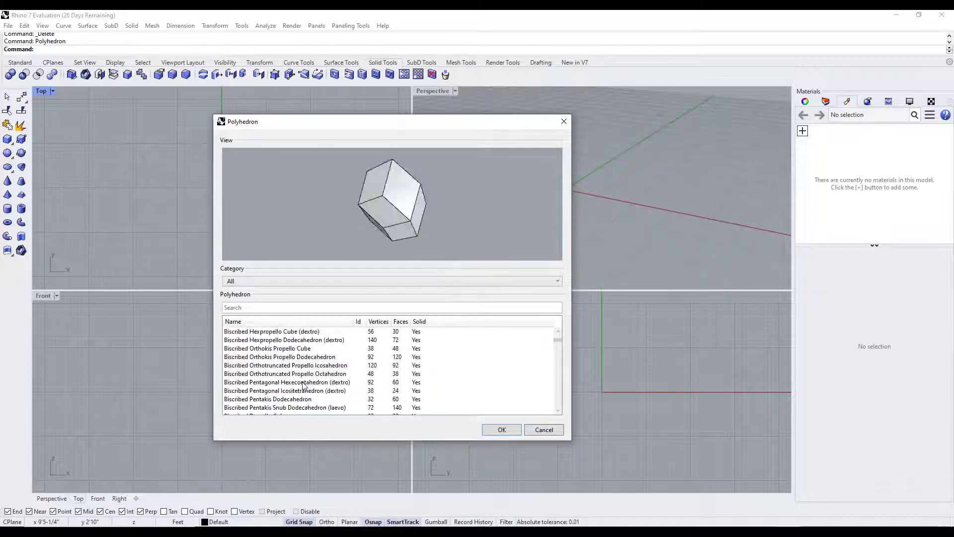
click(297, 358)
click(298, 365)
scroll(299, 365, down, 5)
click(286, 358)
click(279, 391)
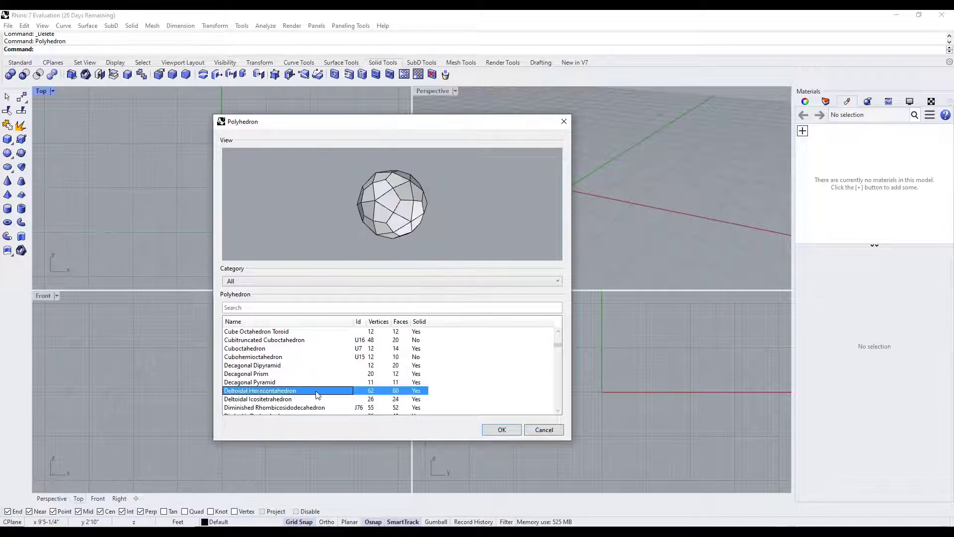
scroll(300, 383, down, 3)
click(300, 382)
click(254, 357)
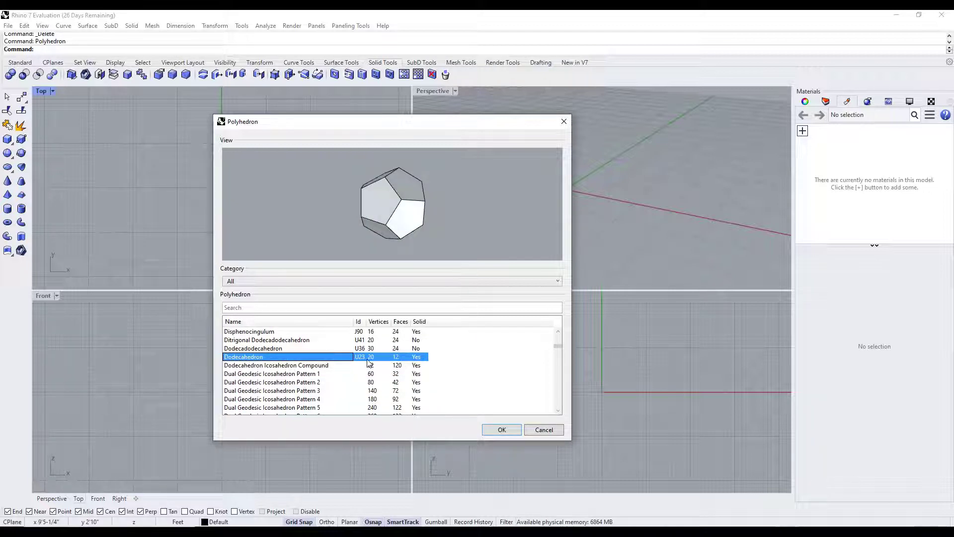
Preview further shapes, then select Great Dodecahedron and accept it with OK.
scroll(274, 360, down, 12)
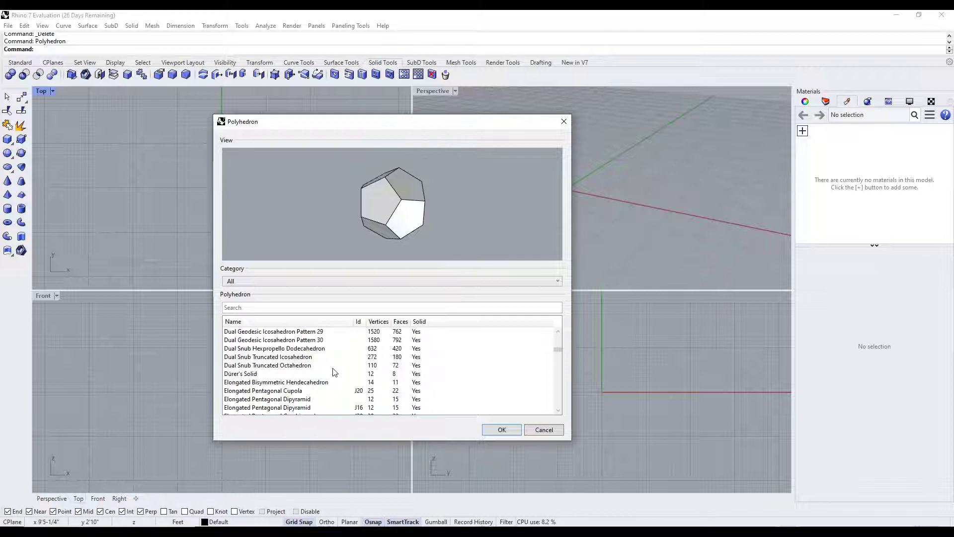
scroll(314, 366, down, 3)
click(313, 357)
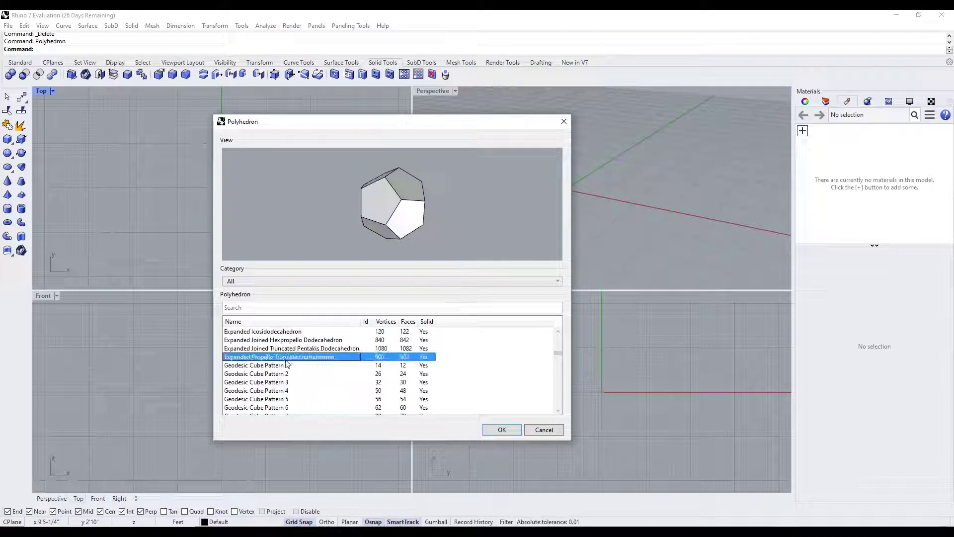
click(312, 366)
click(274, 357)
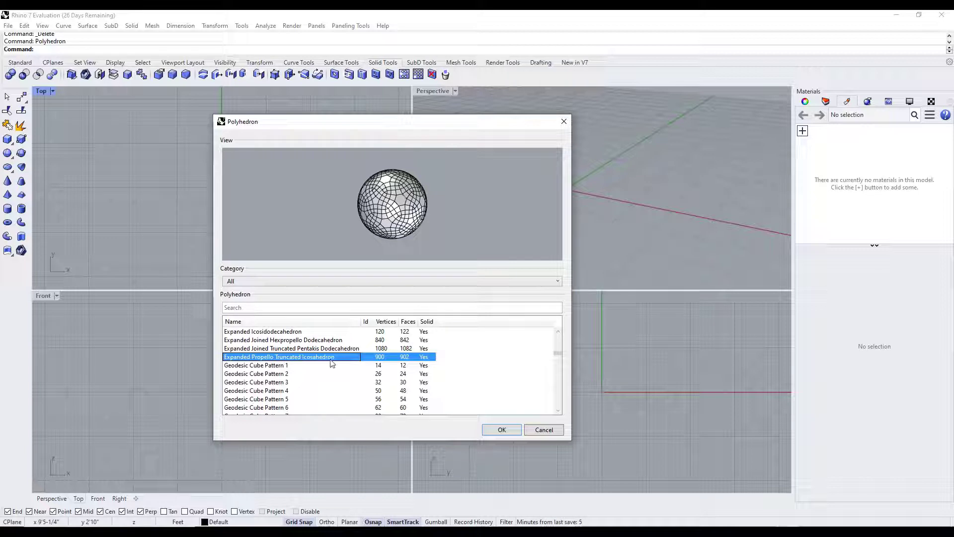
scroll(340, 368, down, 15)
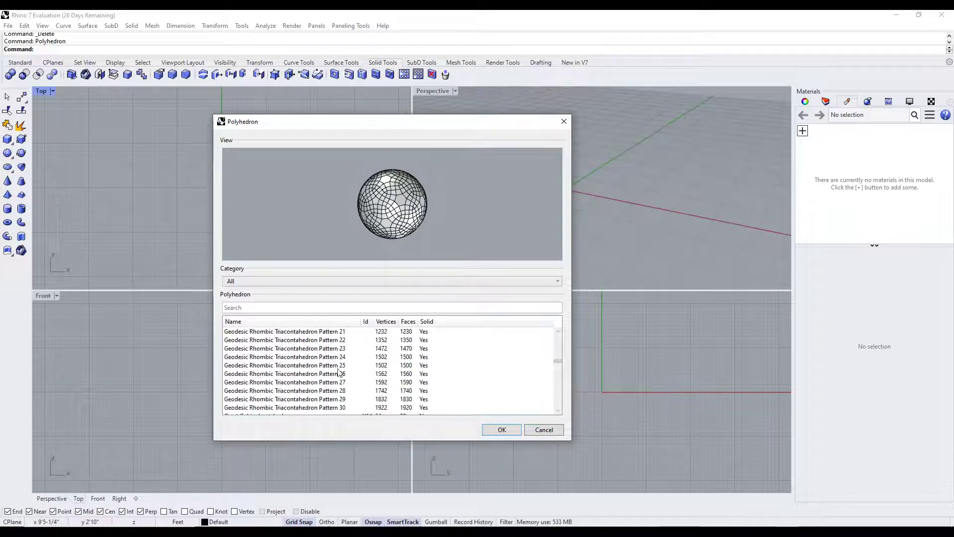
click(339, 366)
click(336, 391)
scroll(336, 393, down, 5)
click(277, 355)
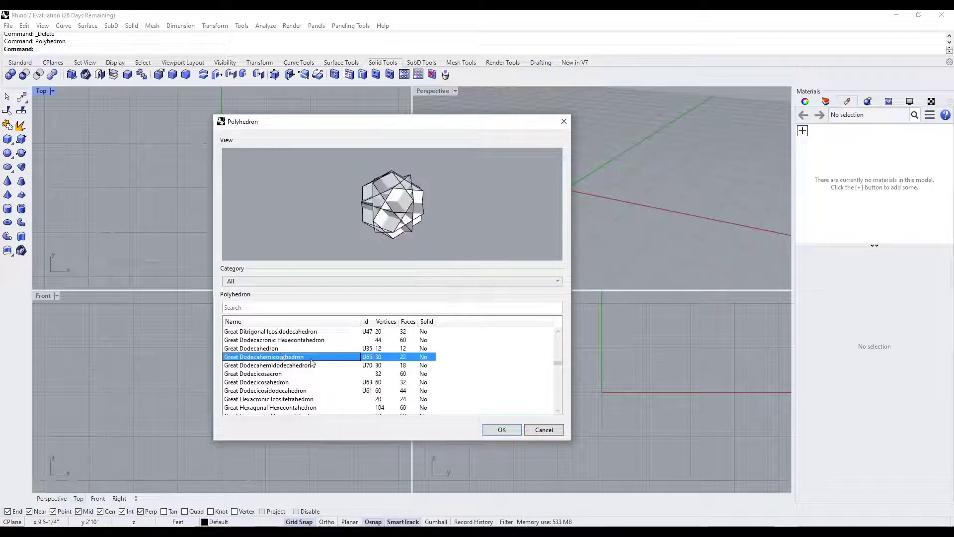
click(277, 348)
scroll(278, 350, down, 1)
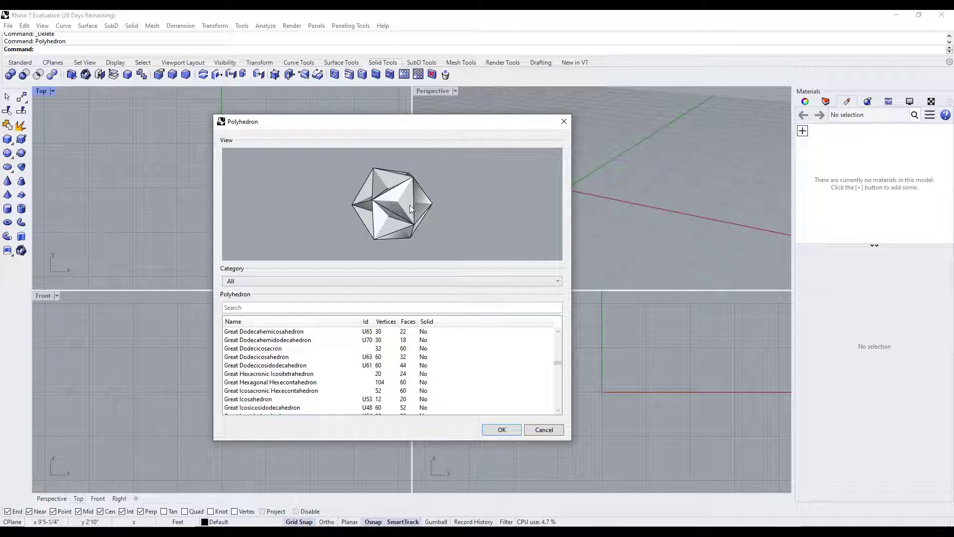
click(502, 429)
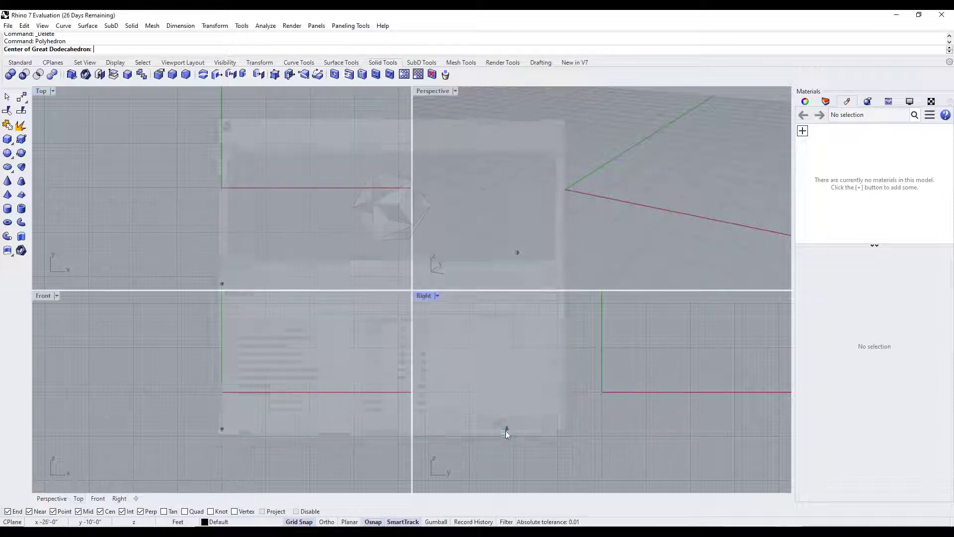
Place the polyhedron at the origin with Output set to Mesh.
click(565, 189)
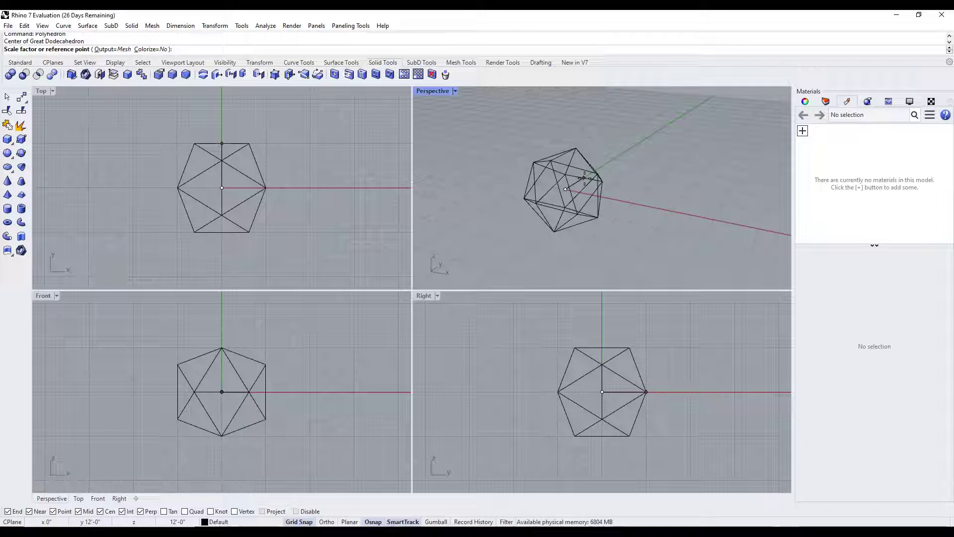
text(o)
key(Return)
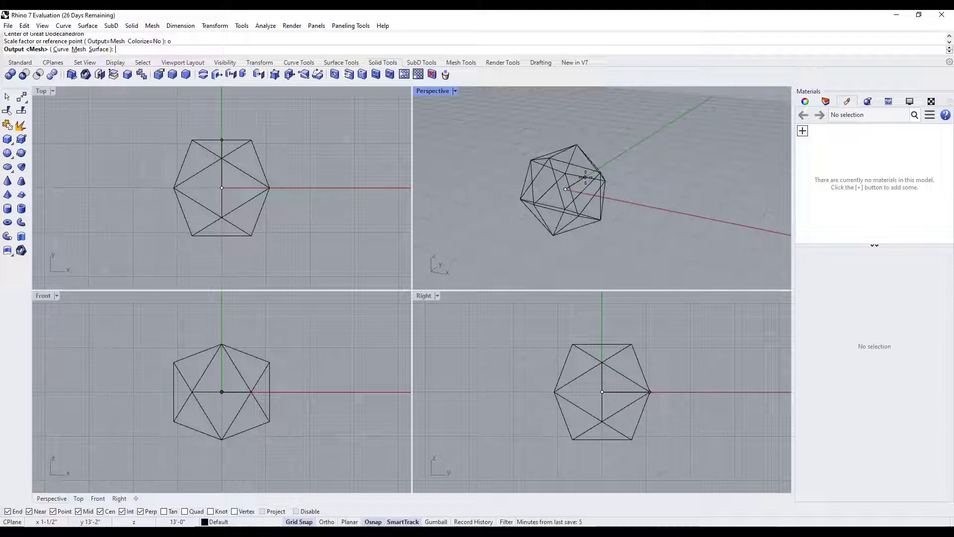
text(m)
key(Return)
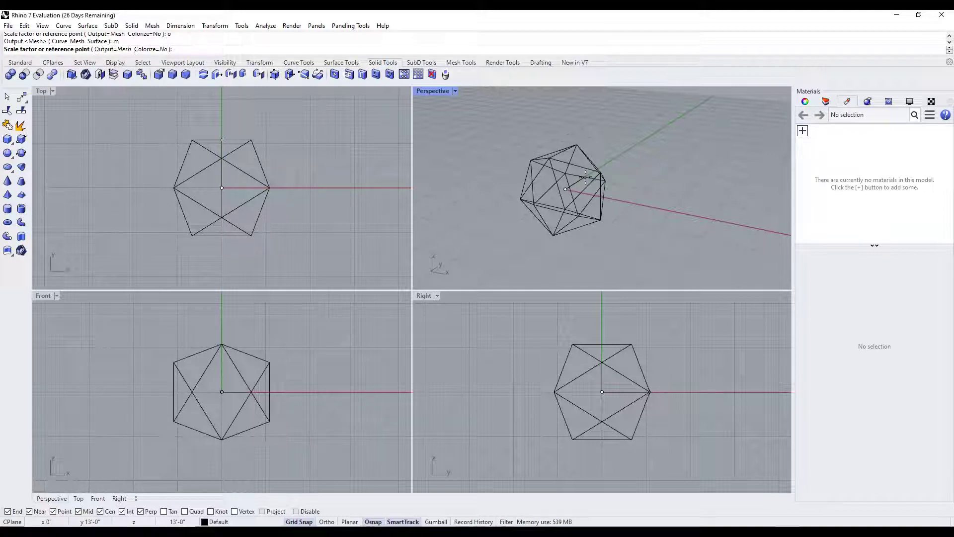
key(Return)
Switch the Perspective view to Wireframe and back to Shaded, orbiting around the mesh.
right_drag(586, 177, 514, 170)
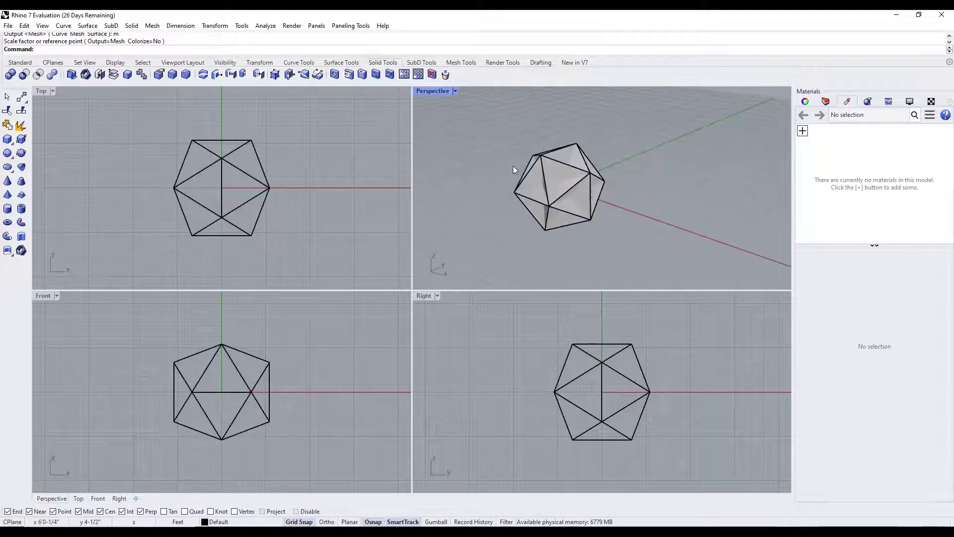
click(455, 92)
click(449, 128)
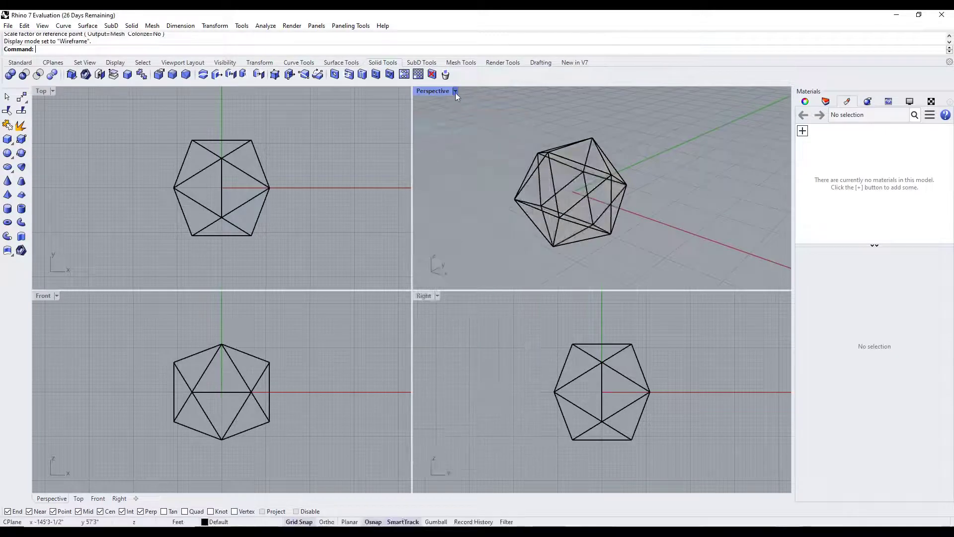
click(455, 92)
click(449, 139)
mouse_move(571, 213)
right_down()
mouse_move(604, 229)
mouse_move(544, 176)
right_up()
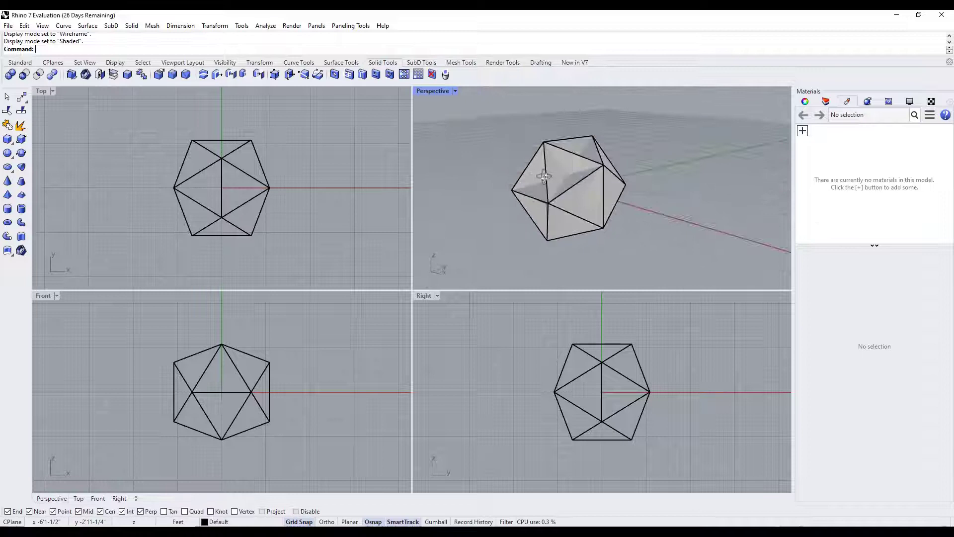
scroll(545, 176, down, 8)
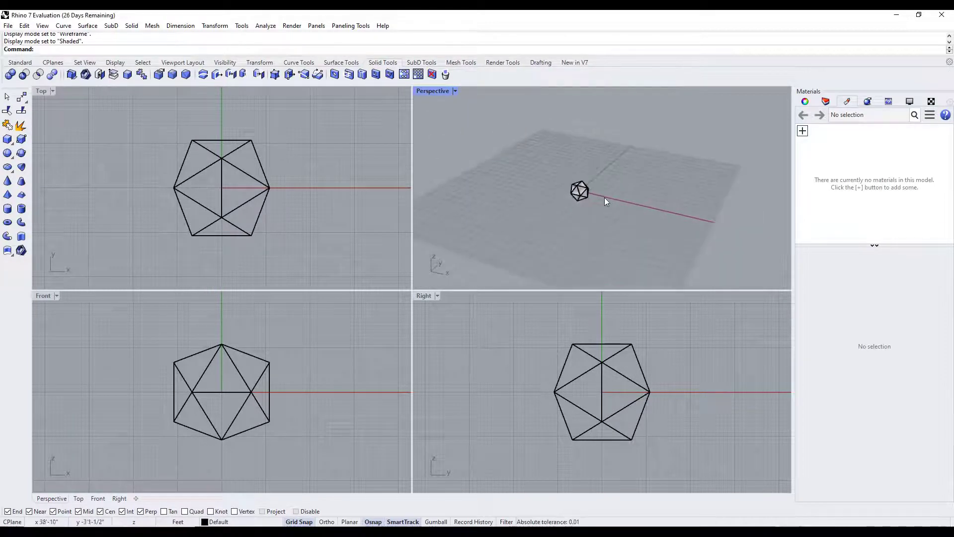
scroll(604, 198, up, 5)
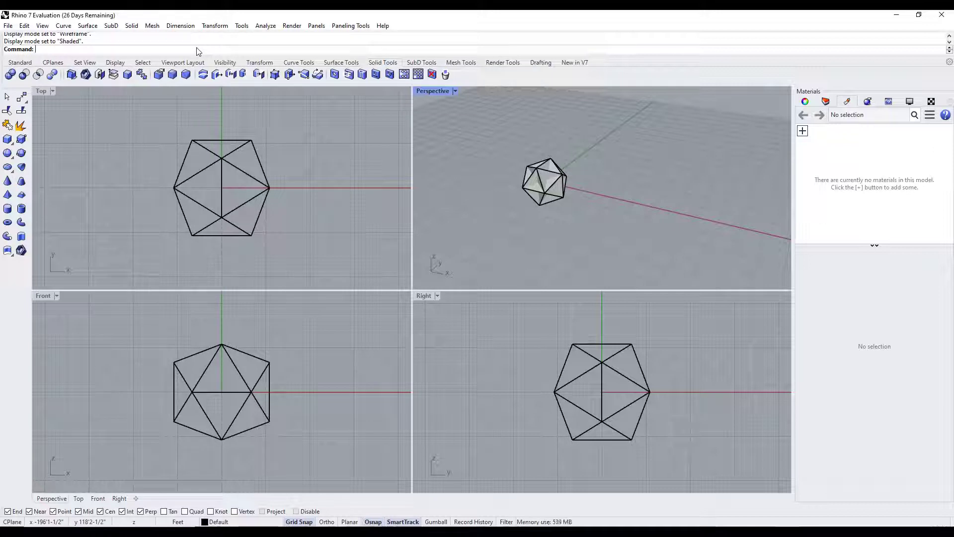
Start MeshIcoSphere and centre it on the x-axis beside the icosahedron.
text(MeshIcoSphere)
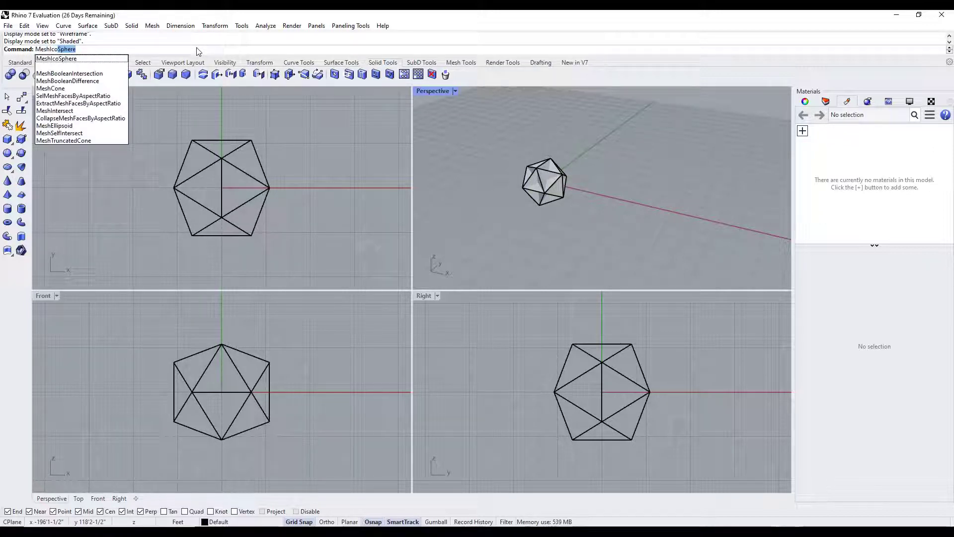
key(Return)
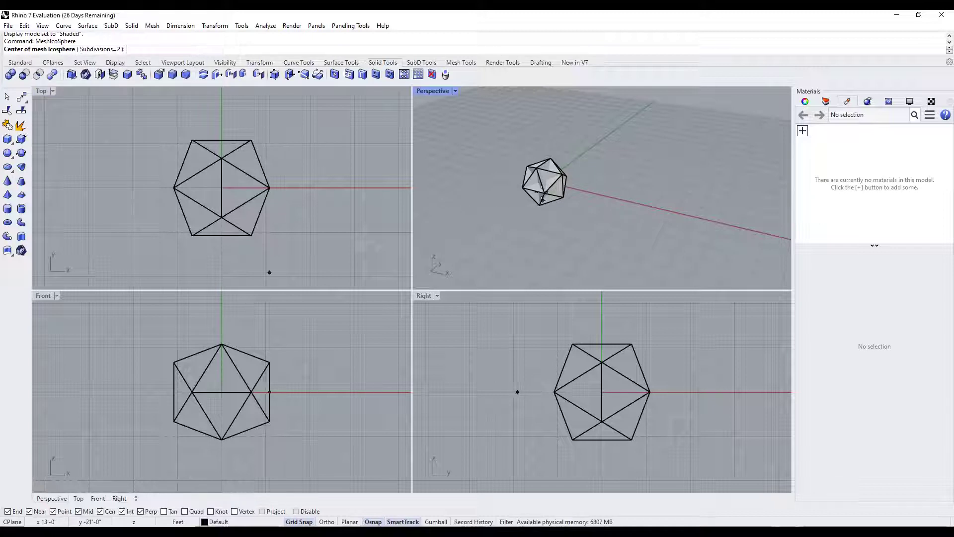
right_drag(472, 234, 633, 216)
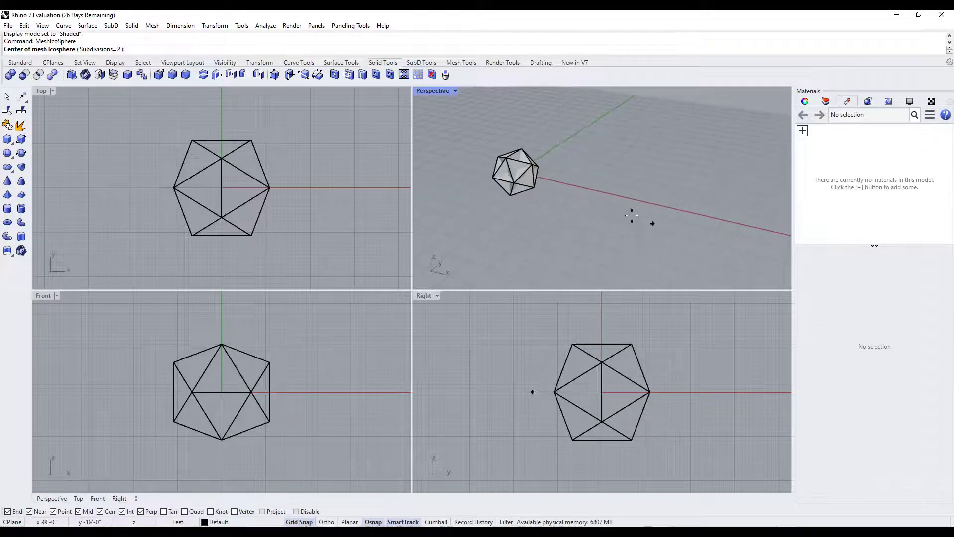
click(601, 192)
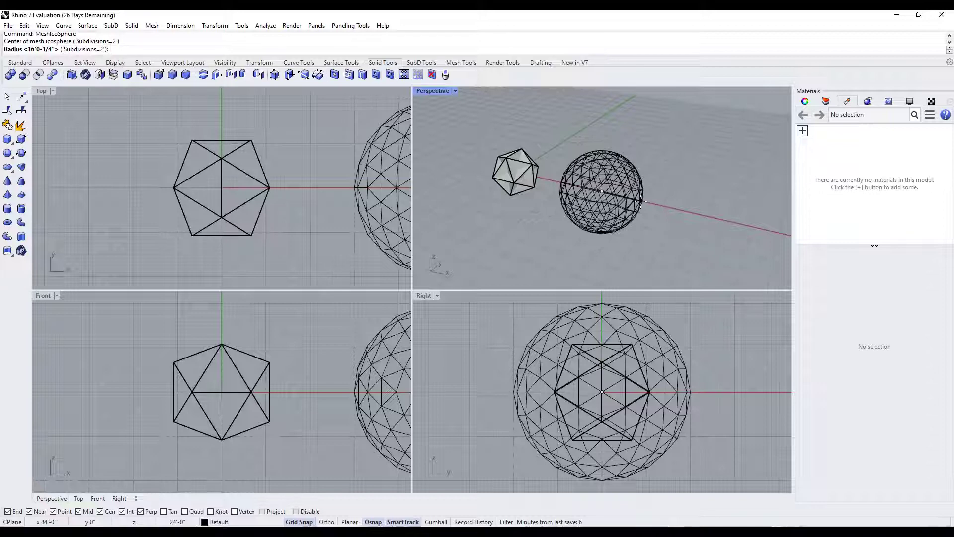
Set Subdivisions to 3 and pick the radius to create the icosphere.
text(s)
key(Return)
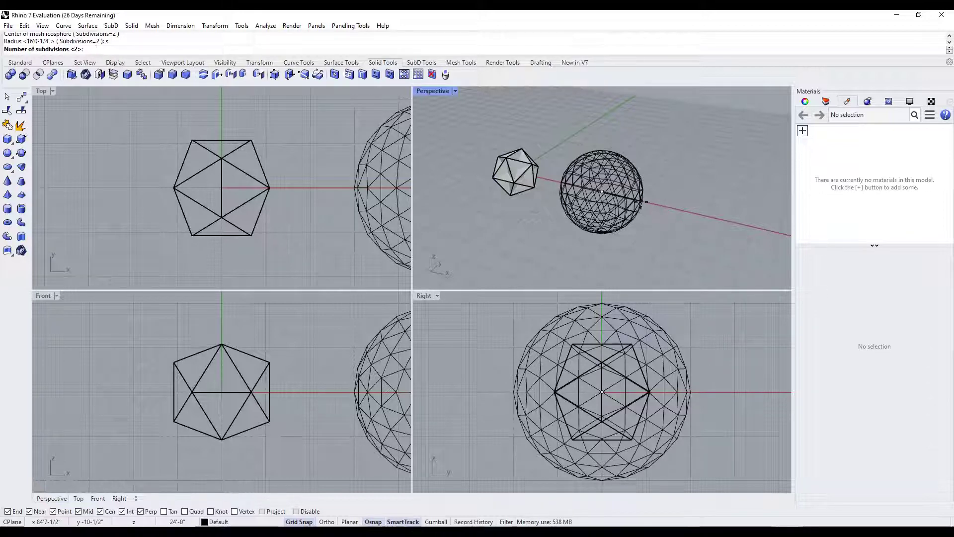
text(1)
key(Return)
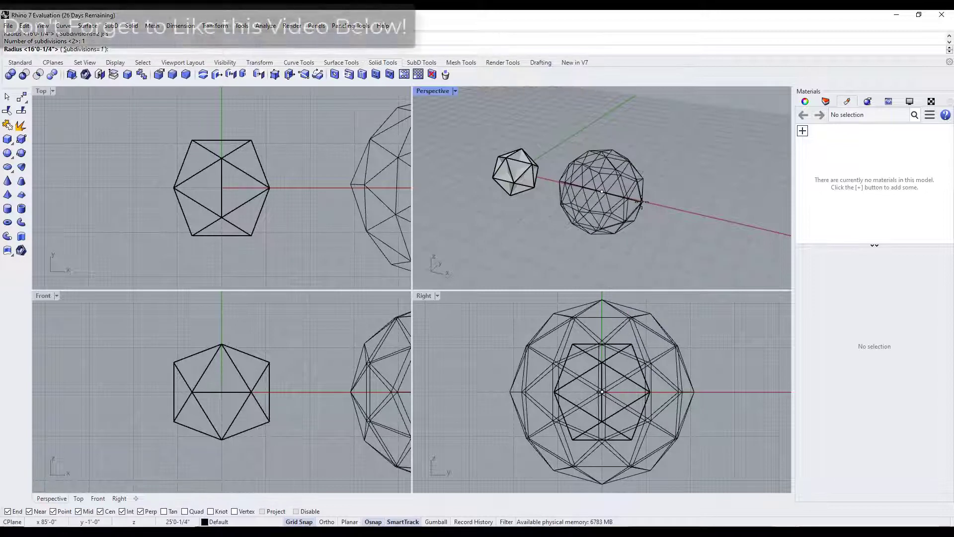
text(s)
key(Return)
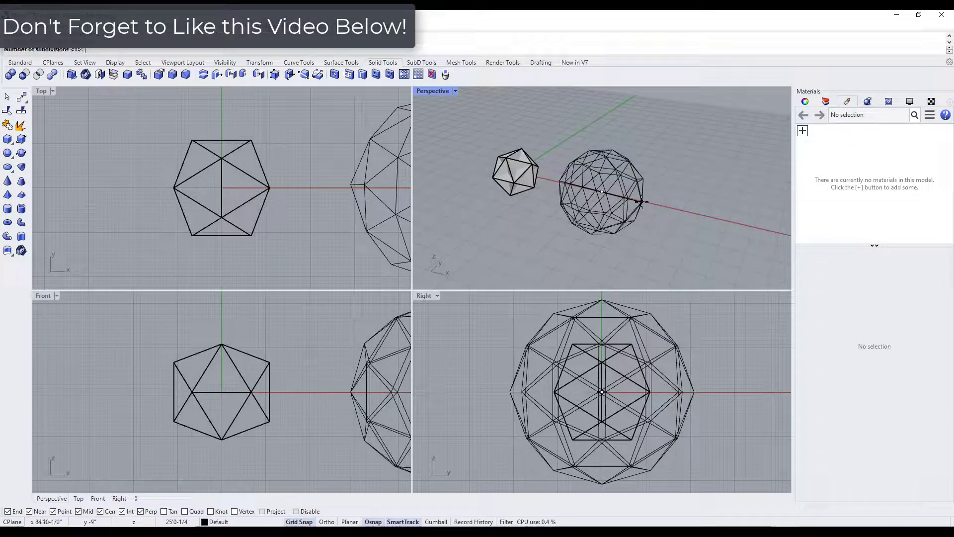
text(3)
key(Return)
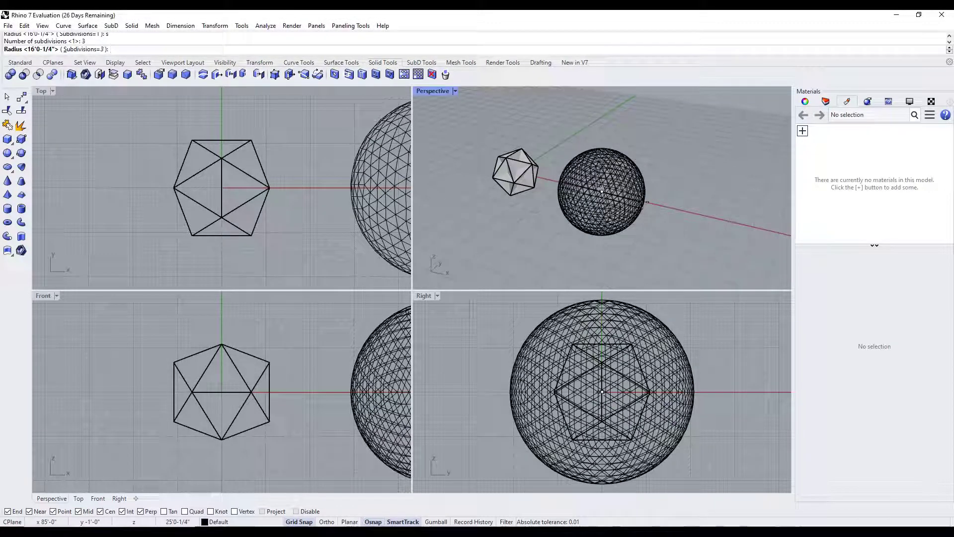
click(646, 203)
scroll(636, 198, up, 4)
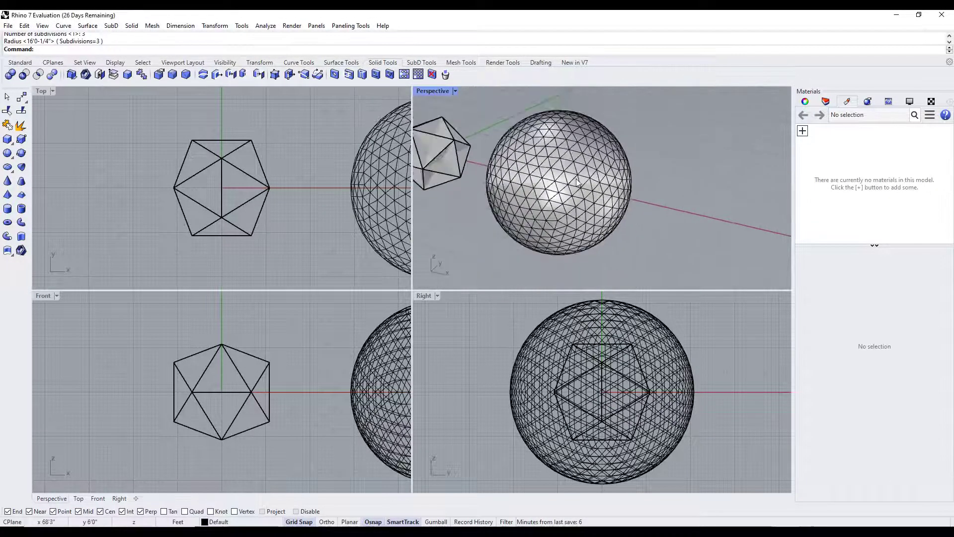
scroll(578, 183, down, 4)
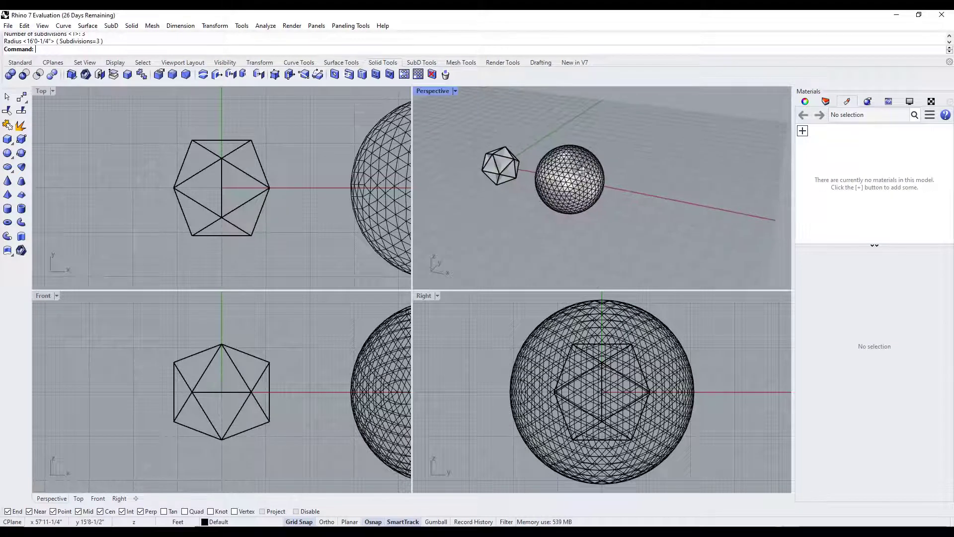
scroll(583, 169, down, 1)
scroll(536, 157, down, 2)
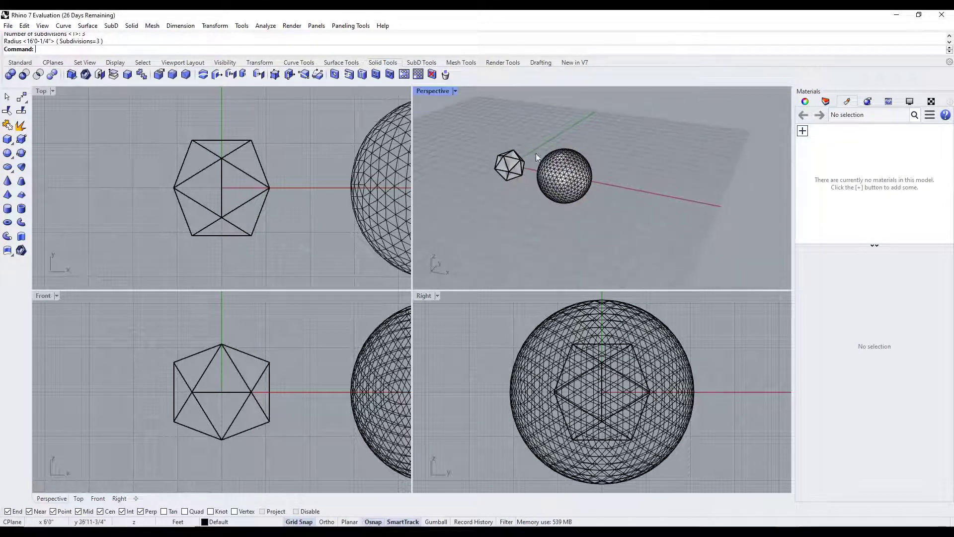
Create a 1-subdivision MeshQuadSphere farther along the x-axis and orbit to see all three.
text(MeshQuadSphere)
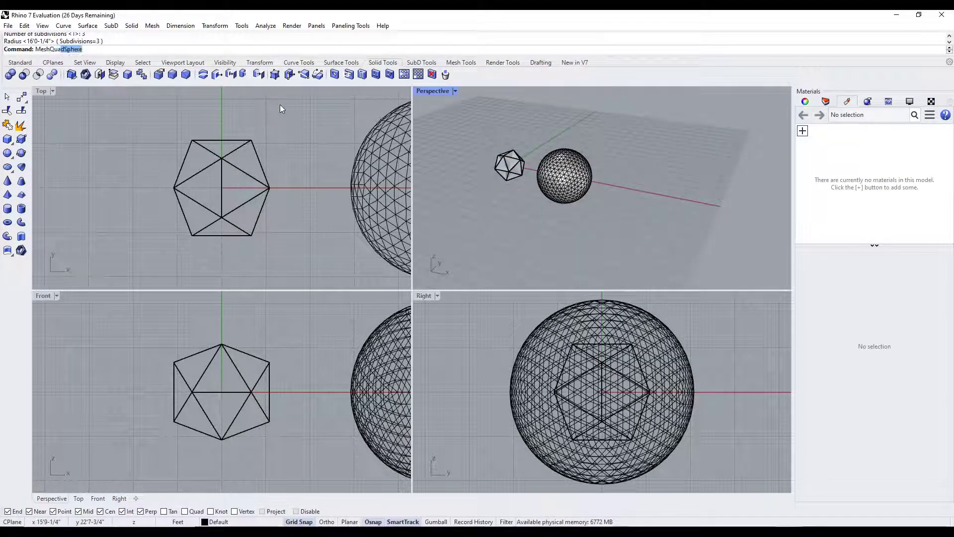
key(Return)
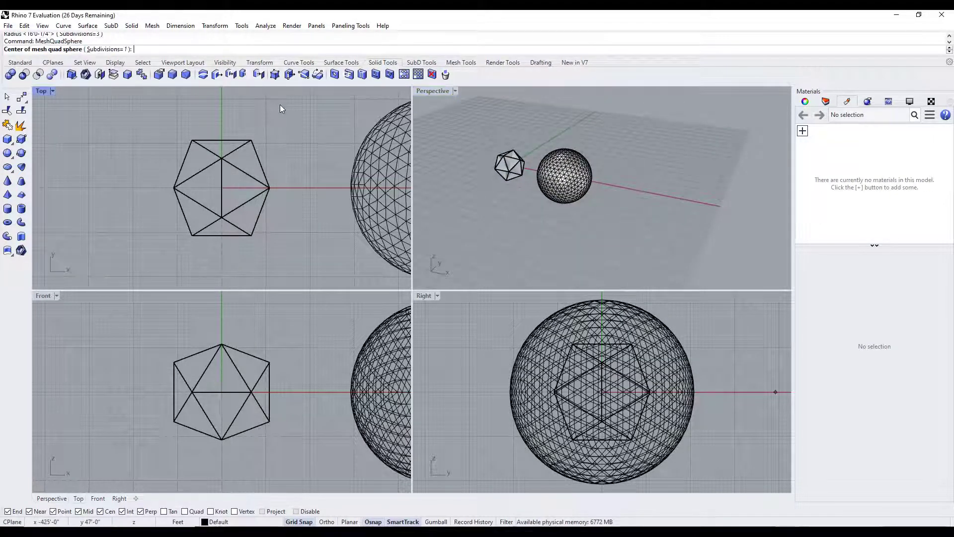
click(639, 190)
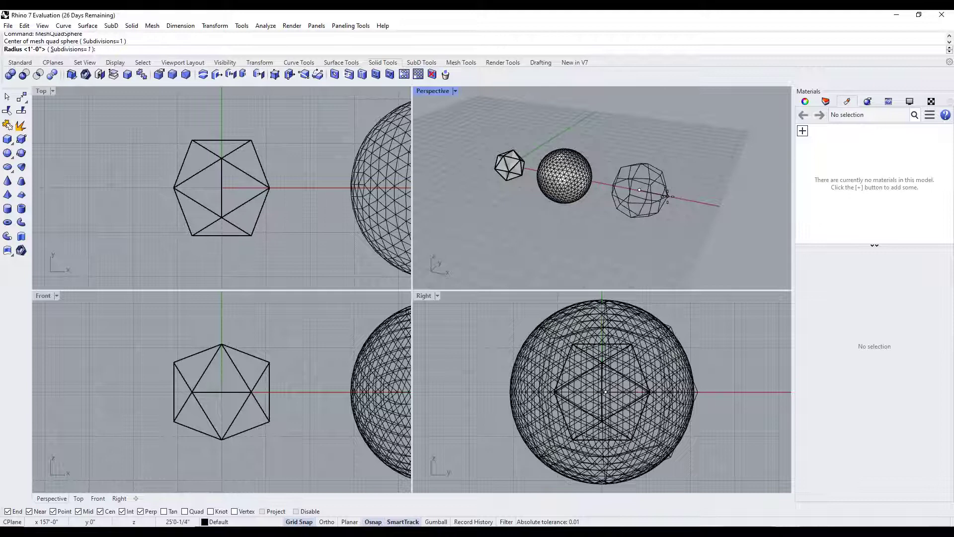
click(667, 196)
scroll(664, 191, up, 4)
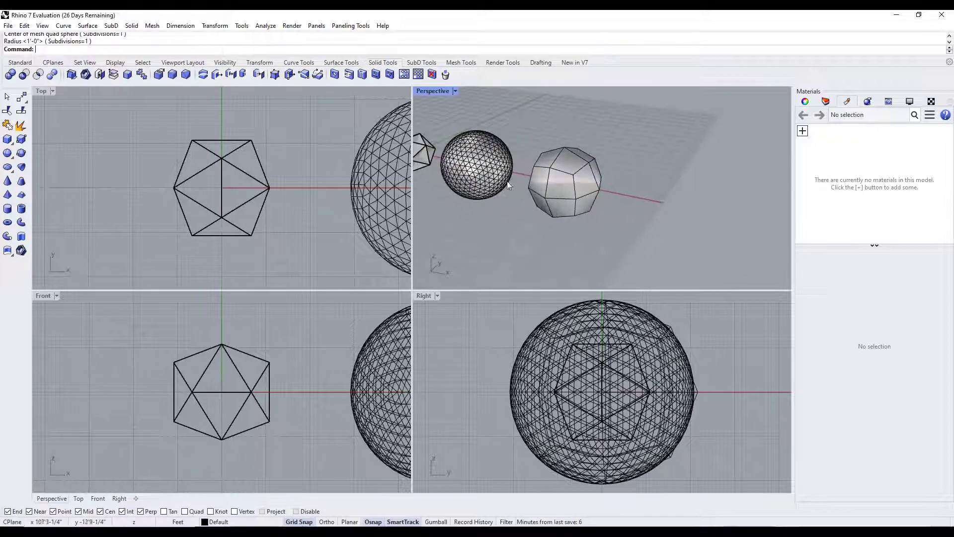
scroll(512, 185, down, 4)
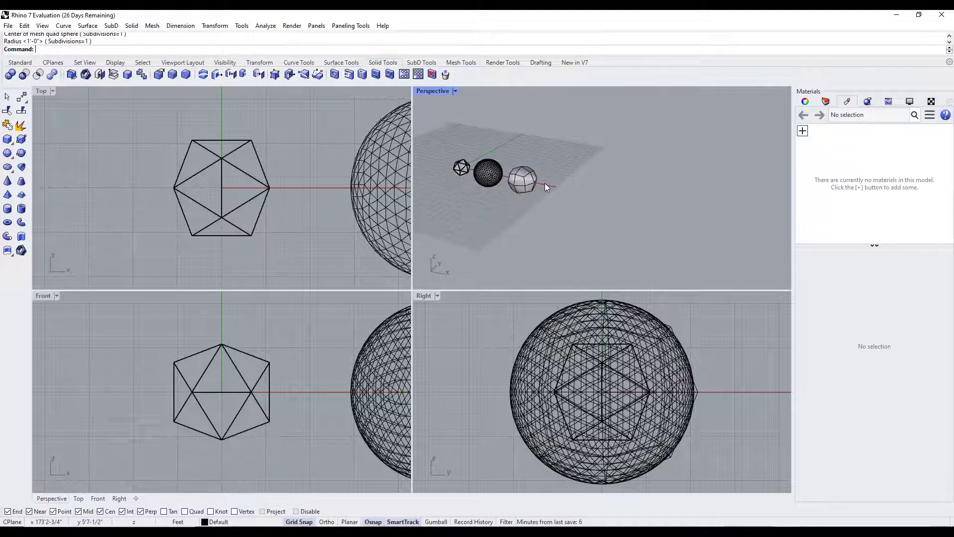
right_drag(545, 183, 435, 183)
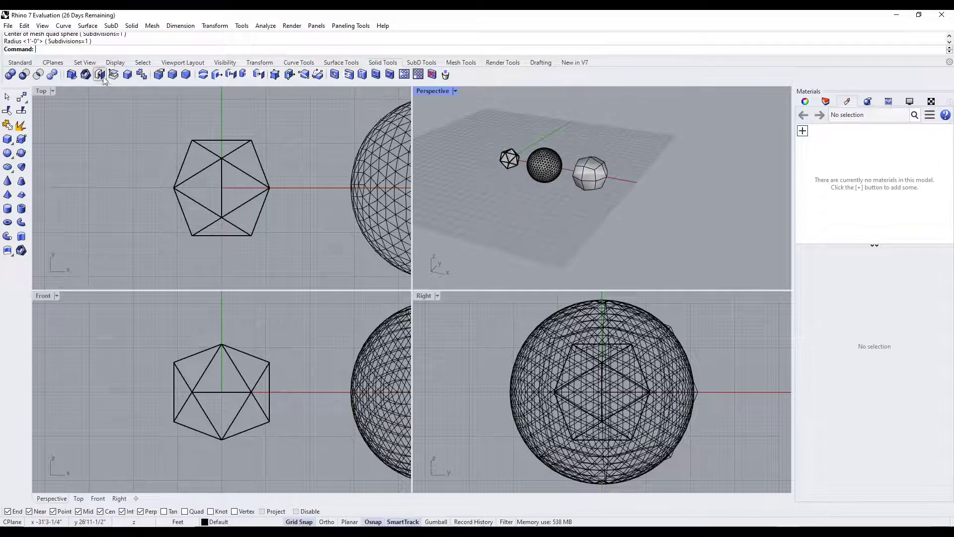
Start PolarZonohedron and set its edge length to 3.
text(PolarZonohedron)
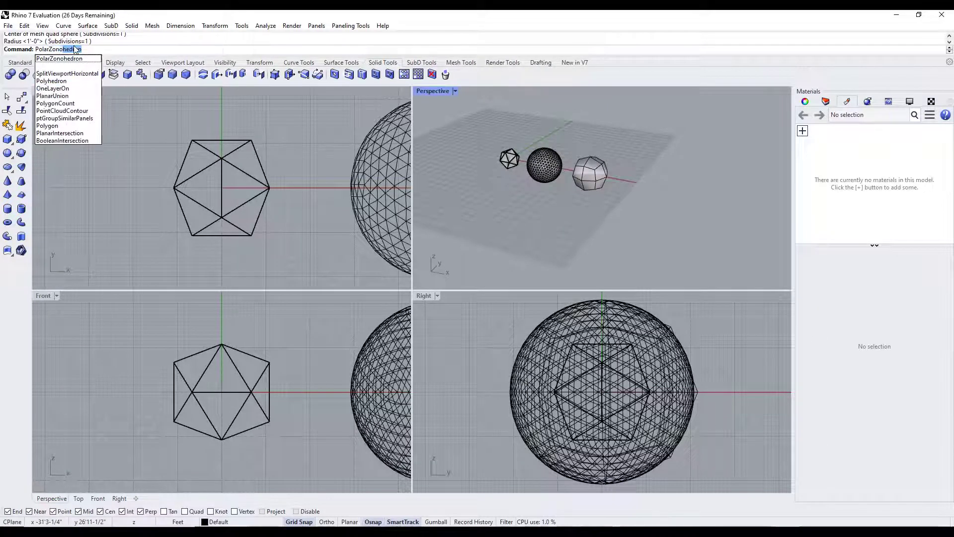
key(Return)
text(l)
key(Return)
text(5)
key(Return)
scroll(613, 181, up, 5)
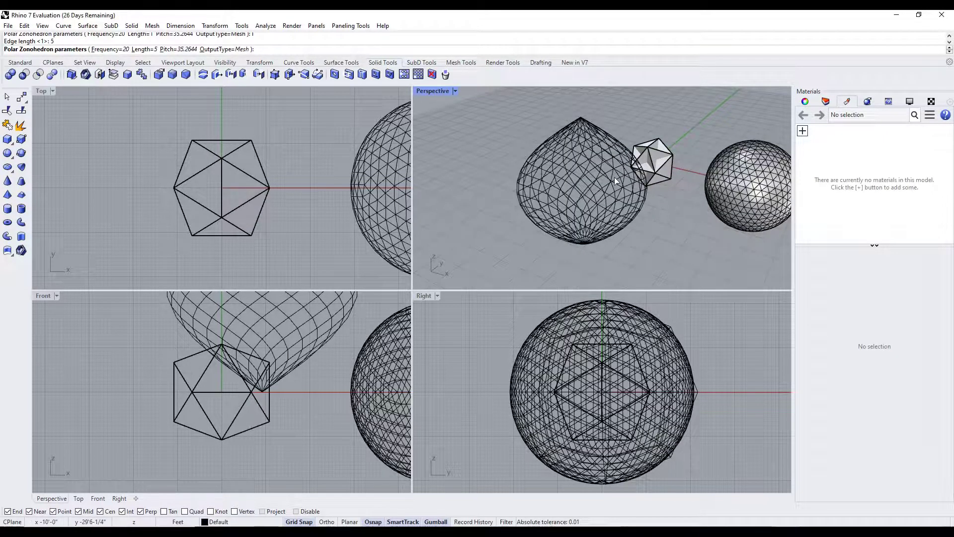
text(l)
key(Return)
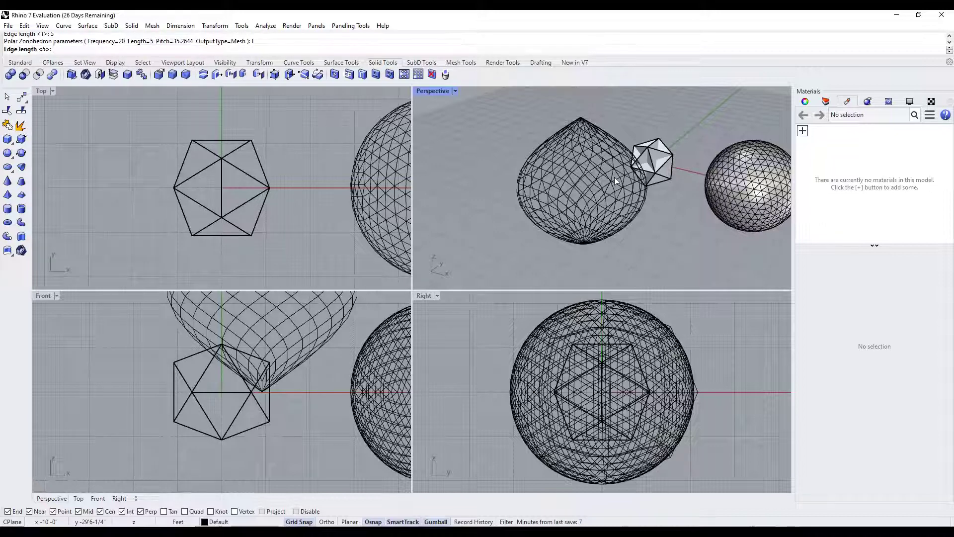
text(3)
key(Return)
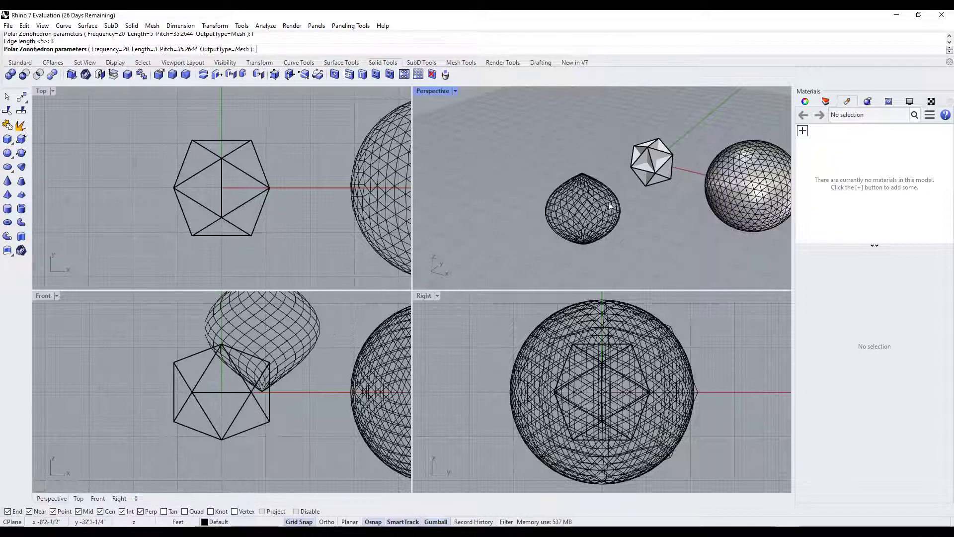
Finish the polar zonohedron as a mesh and undo the QuickHull hull.
scroll(610, 206, up, 4)
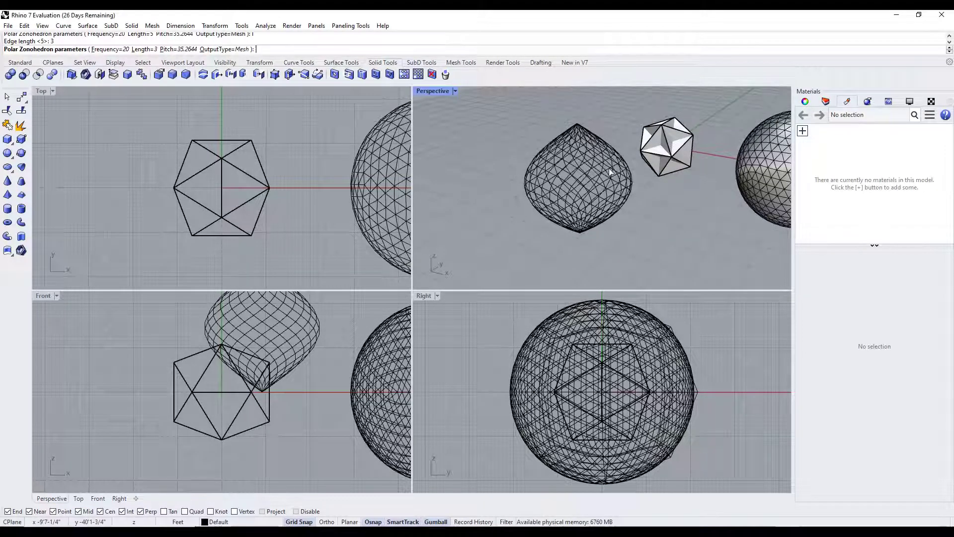
key(Return)
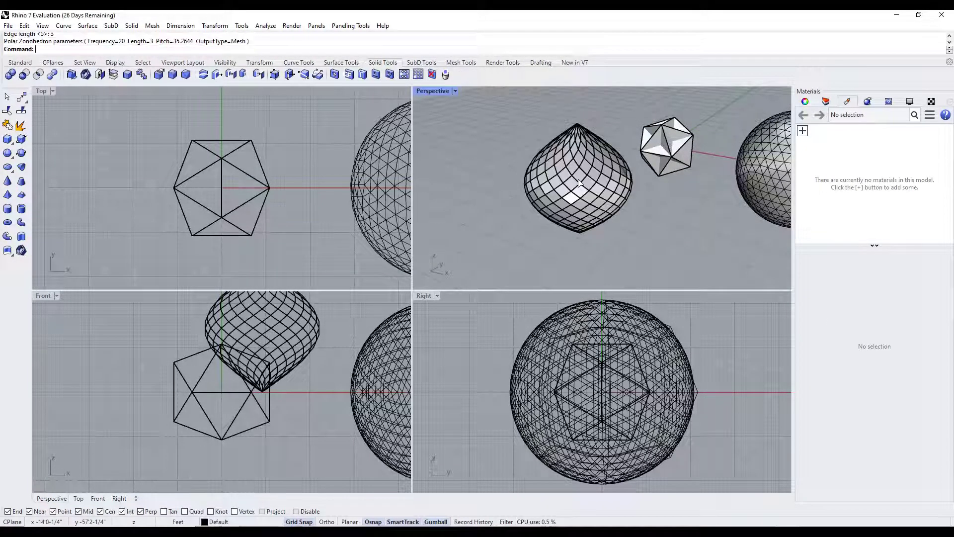
scroll(631, 199, down, 5)
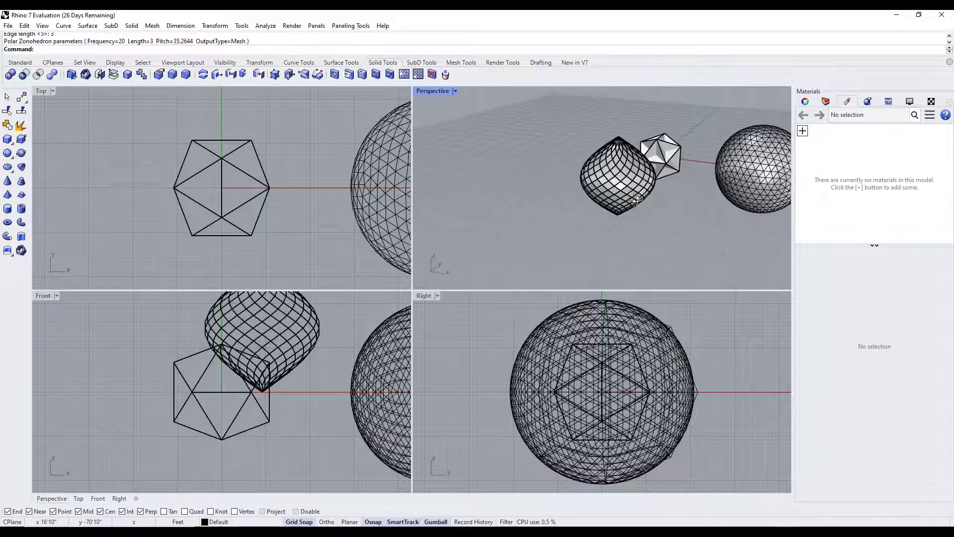
key(ctrl+z)
Move one point of the cloud to a new position with the gumball.
scroll(586, 183, up, 4)
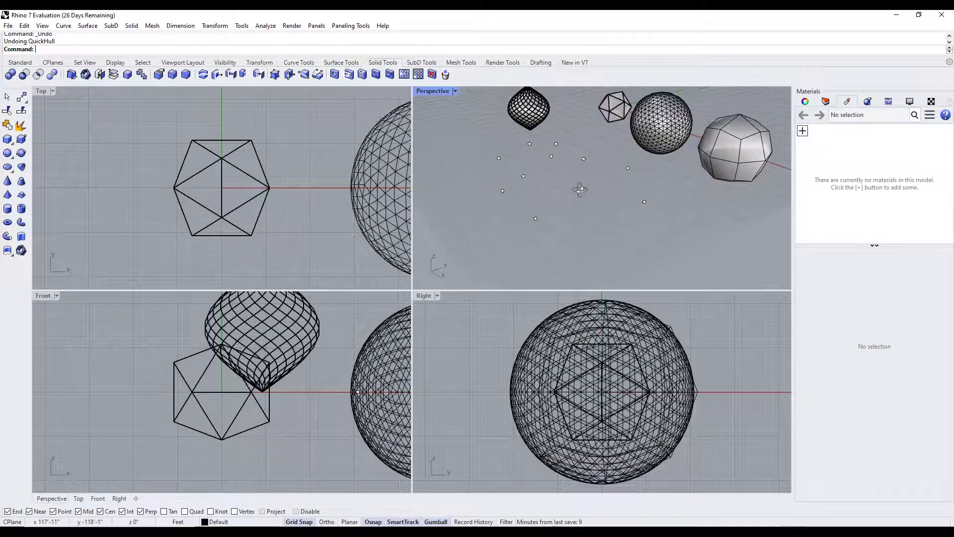
right_drag(557, 196, 580, 170)
click(551, 180)
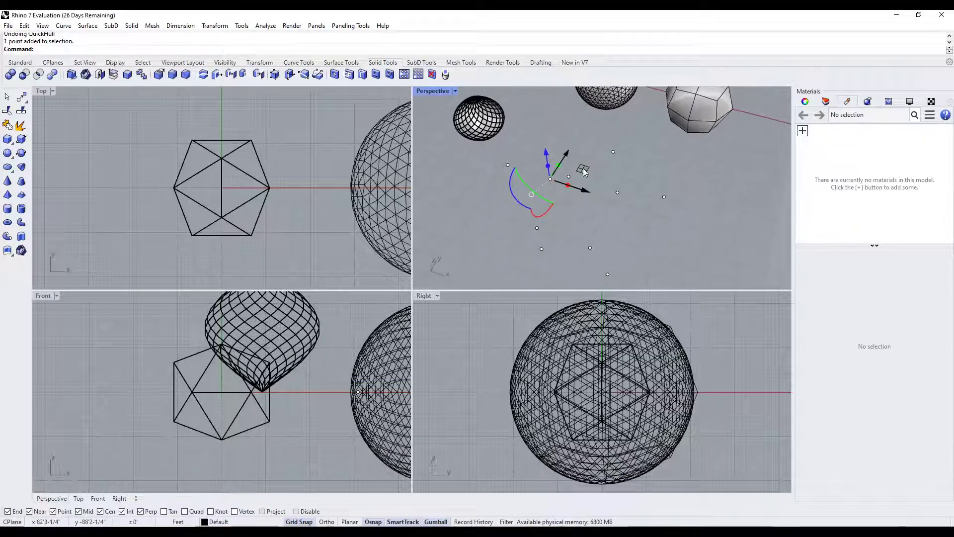
drag(580, 171, 538, 195)
right_drag(538, 195, 634, 200)
Build a QuickHull mesh from all ten points and orbit to inspect it.
scroll(634, 200, down, 3)
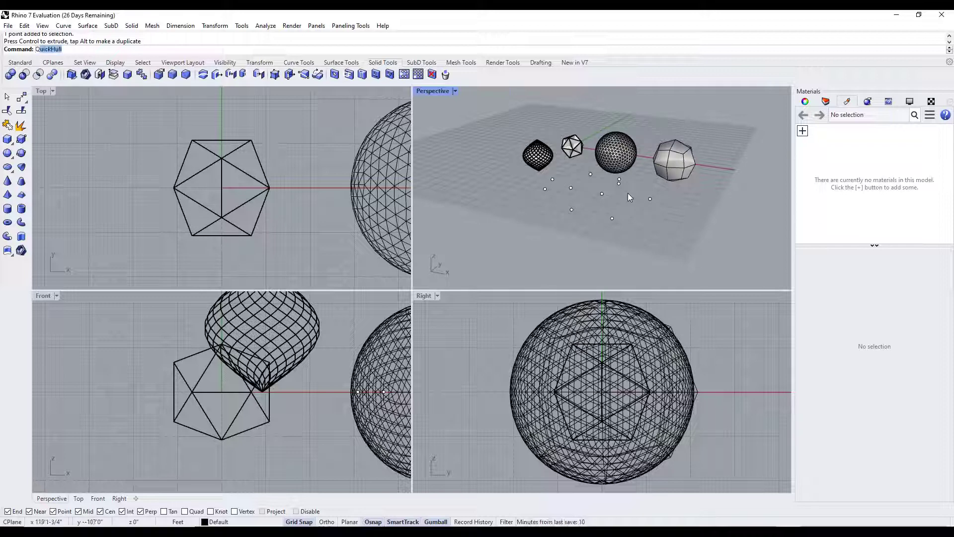
key(Return)
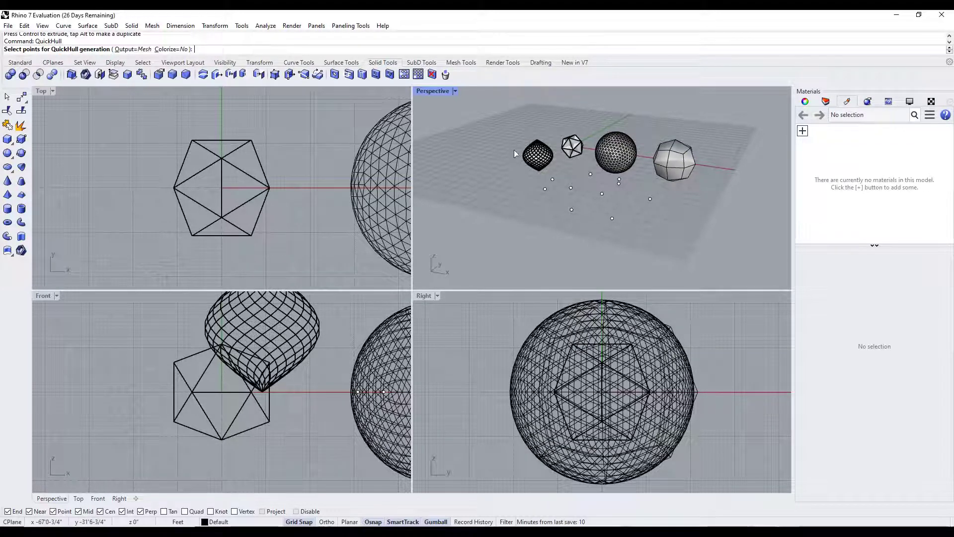
drag(515, 154, 678, 247)
right_drag(649, 252, 452, 201)
key(Return)
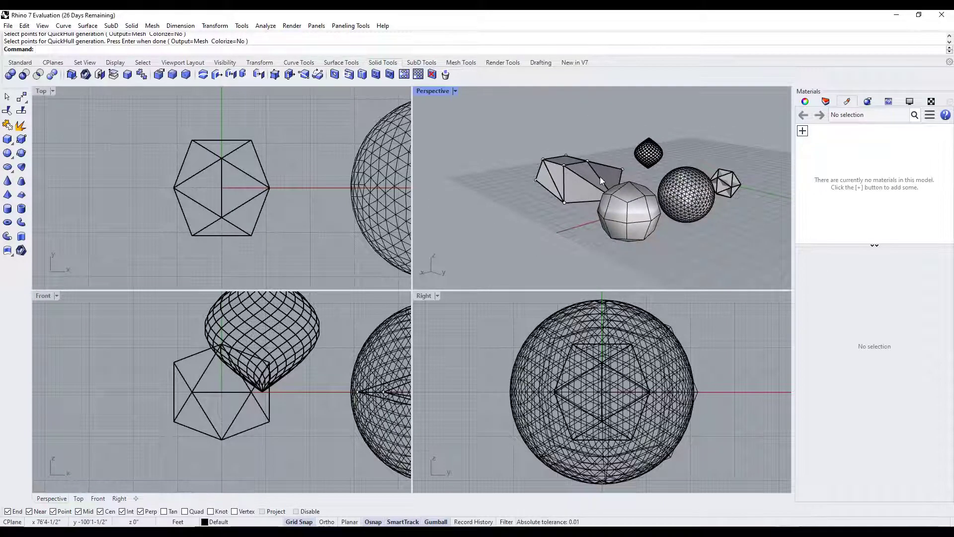
right_drag(602, 177, 630, 222)
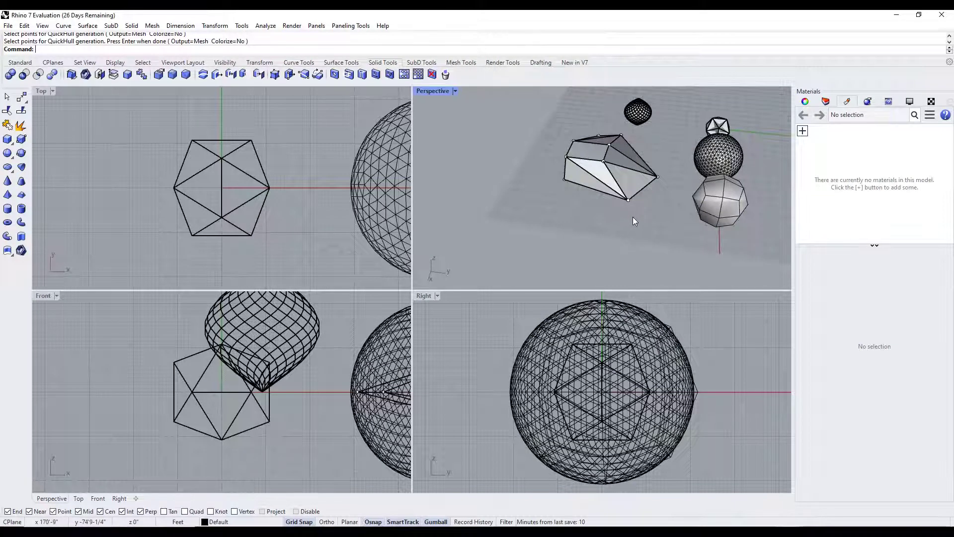
right_drag(500, 214, 617, 187)
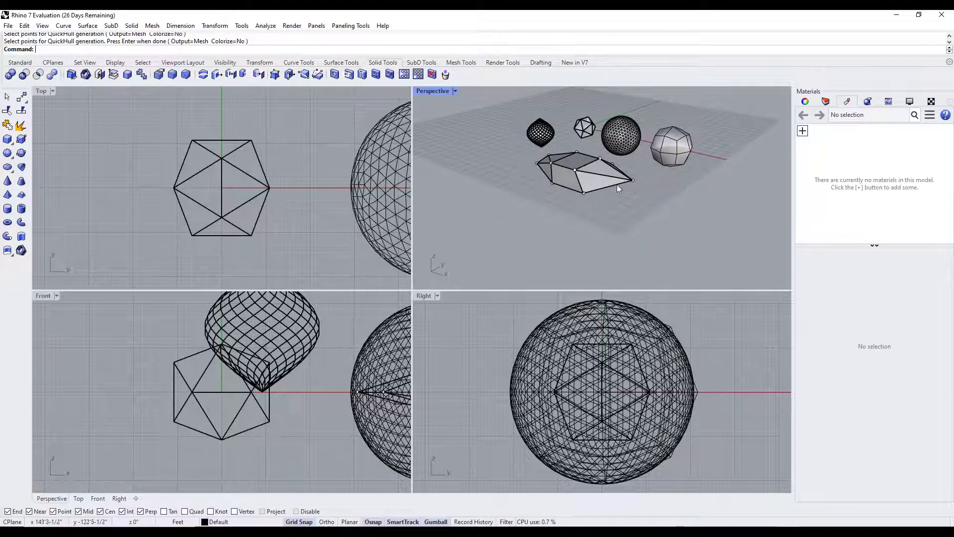
scroll(585, 187, up, 5)
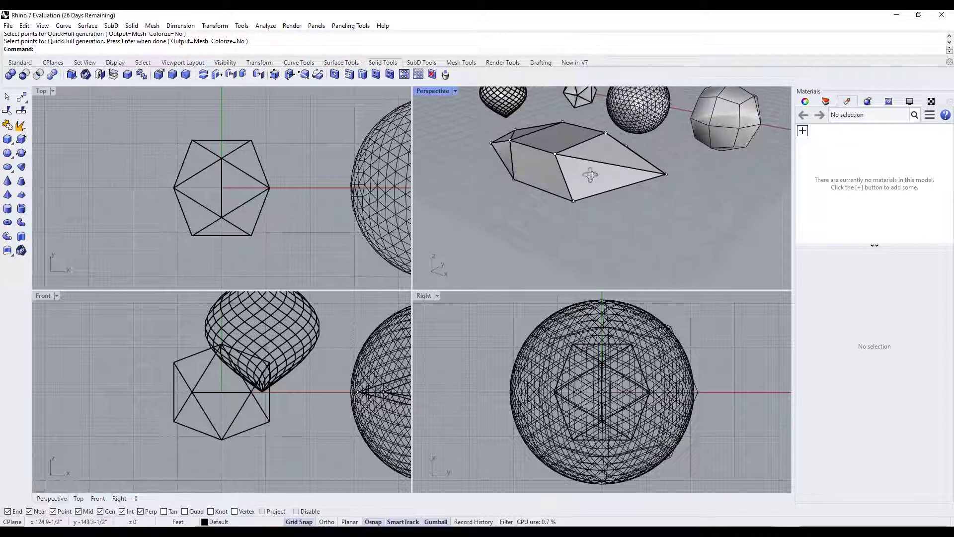
right_drag(591, 174, 604, 195)
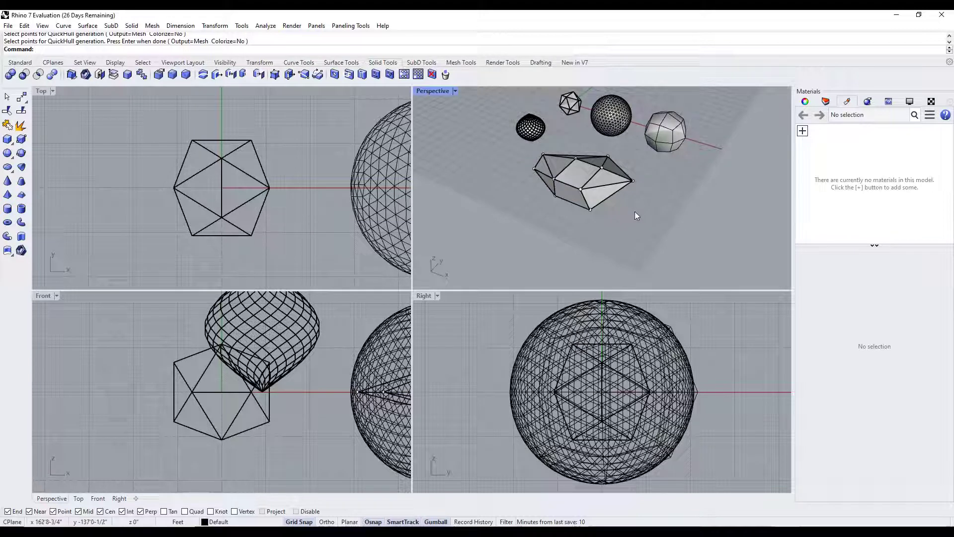
Undo the previous Waterman polyhedron and start a new one with its centre placed.
key(ctrl+z)
text(Waterman)
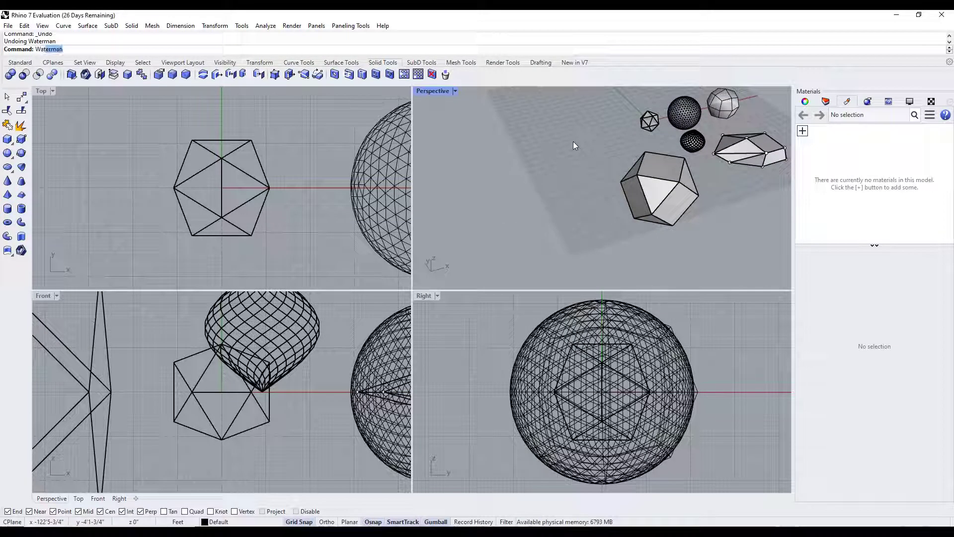
key(Return)
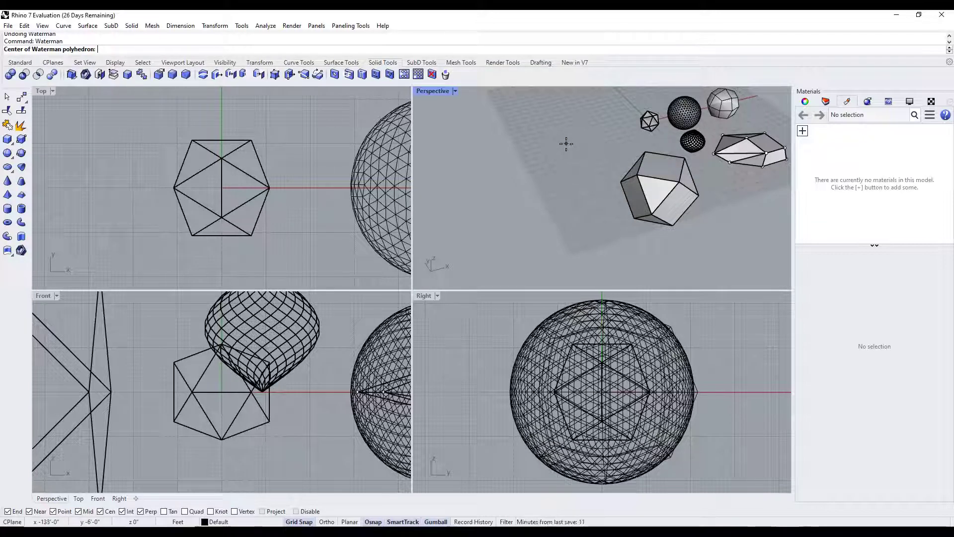
scroll(565, 149, up, 3)
click(565, 147)
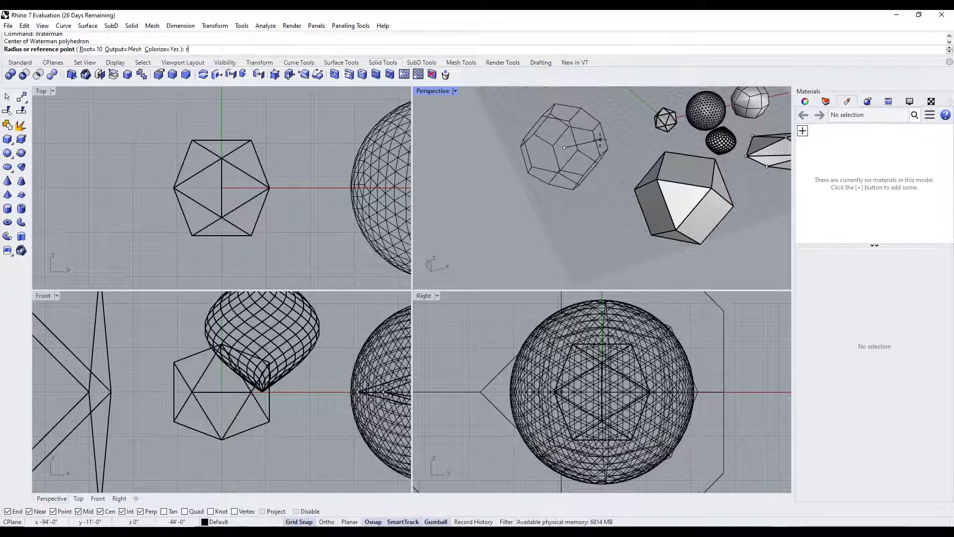
Set Root to 1, then 10, and pick the radius to create the mesh.
key(Return)
text(1)
key(Return)
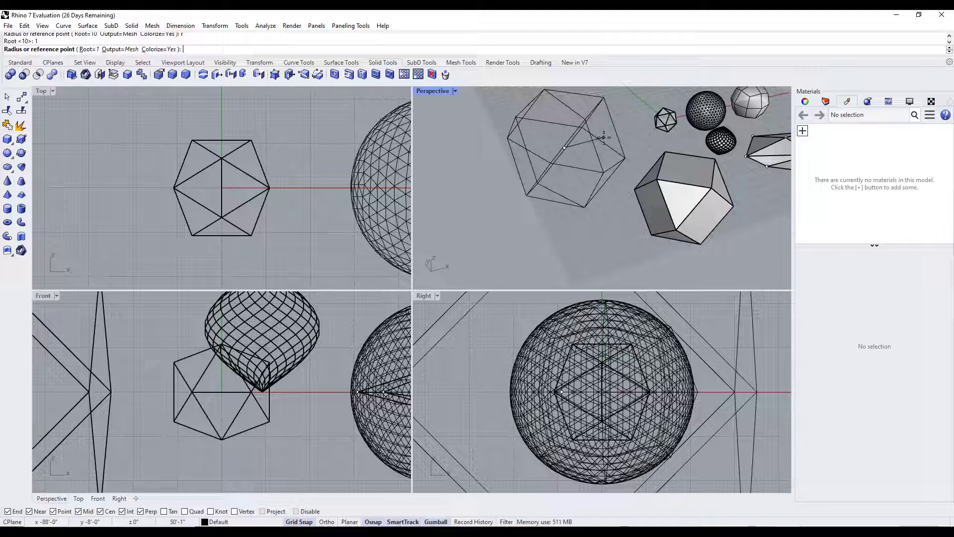
key(Return)
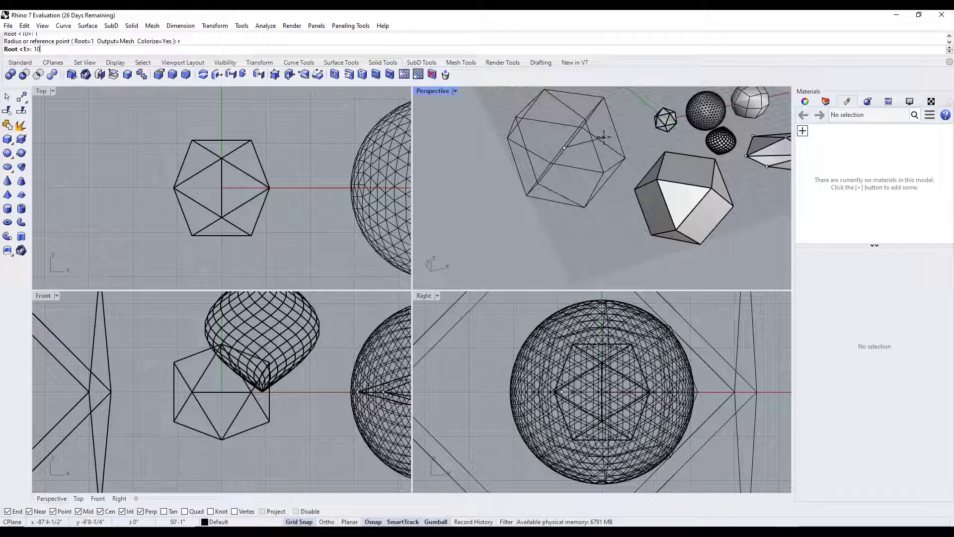
key(Return)
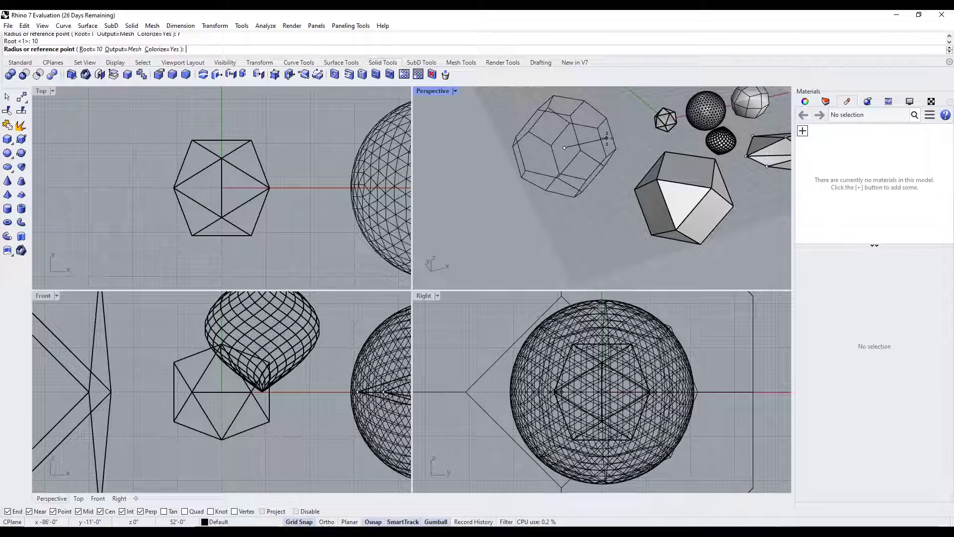
click(607, 139)
mouse_move(638, 154)
right_down()
mouse_move(641, 127)
mouse_move(591, 162)
mouse_move(625, 186)
mouse_move(534, 172)
mouse_move(663, 159)
right_up()
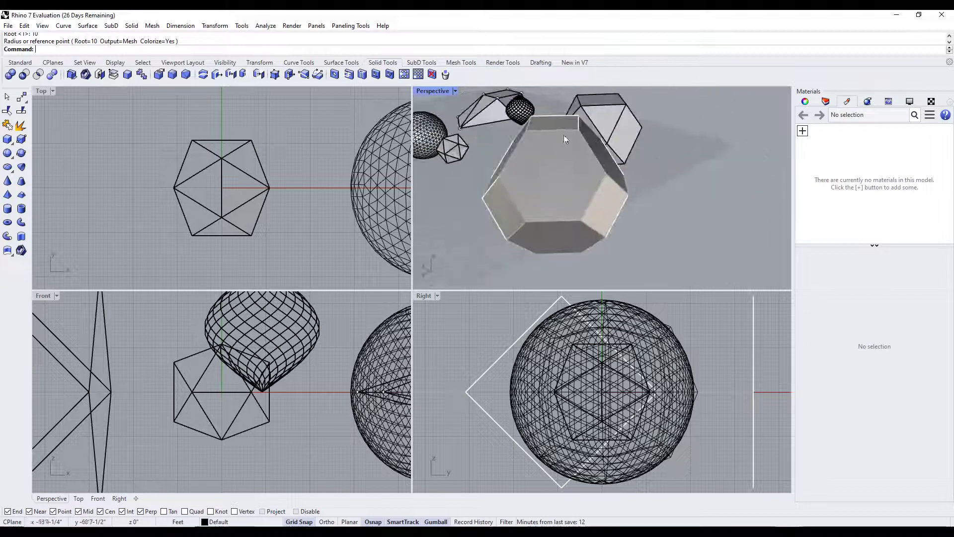
right_drag(542, 170, 601, 163)
scroll(569, 182, down, 5)
scroll(572, 183, down, 5)
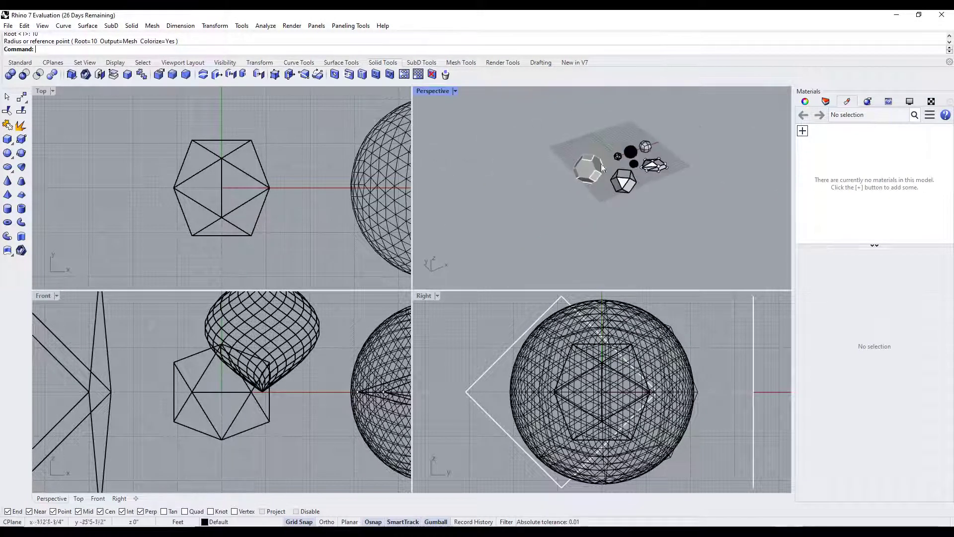
scroll(576, 174, up, 5)
scroll(589, 164, down, 2)
scroll(598, 175, up, 3)
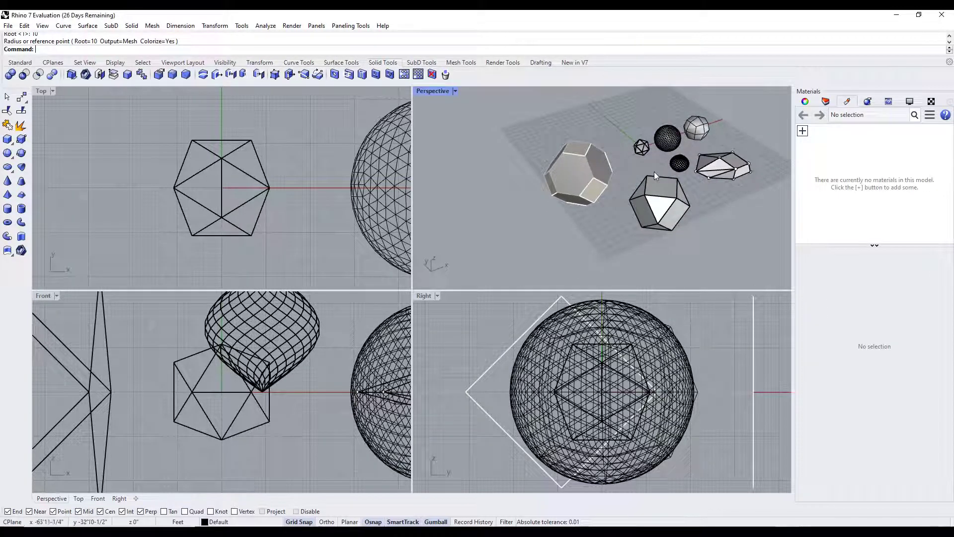
scroll(637, 172, up, 2)
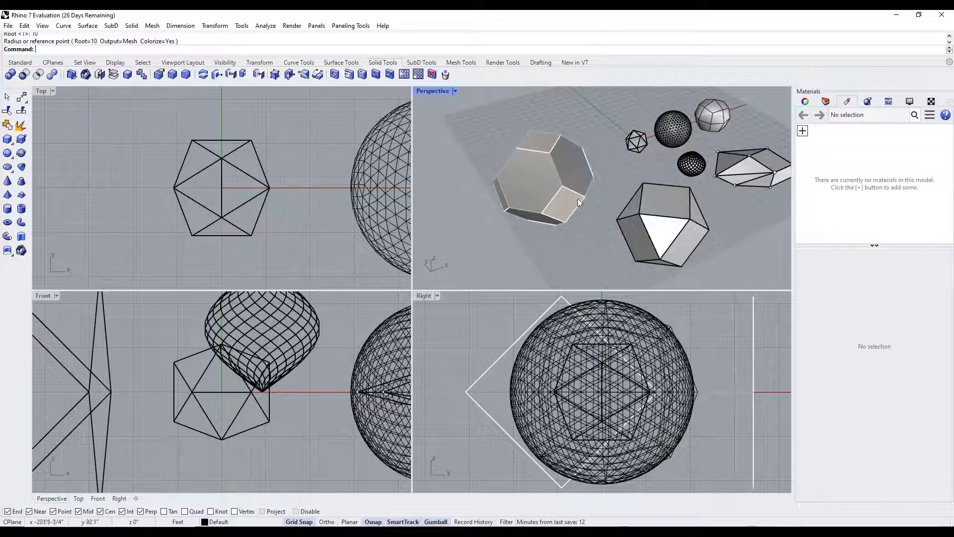